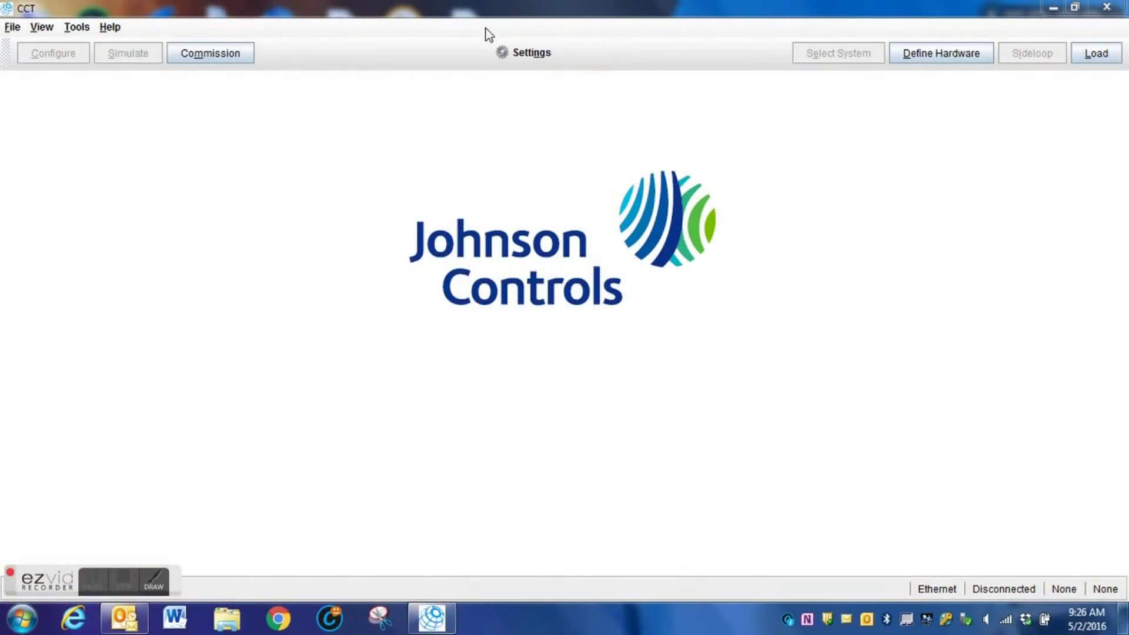
Create a new system named CHWS as Central Cooling Plants, Central Cooling, with Imperial units
left_click(12, 28)
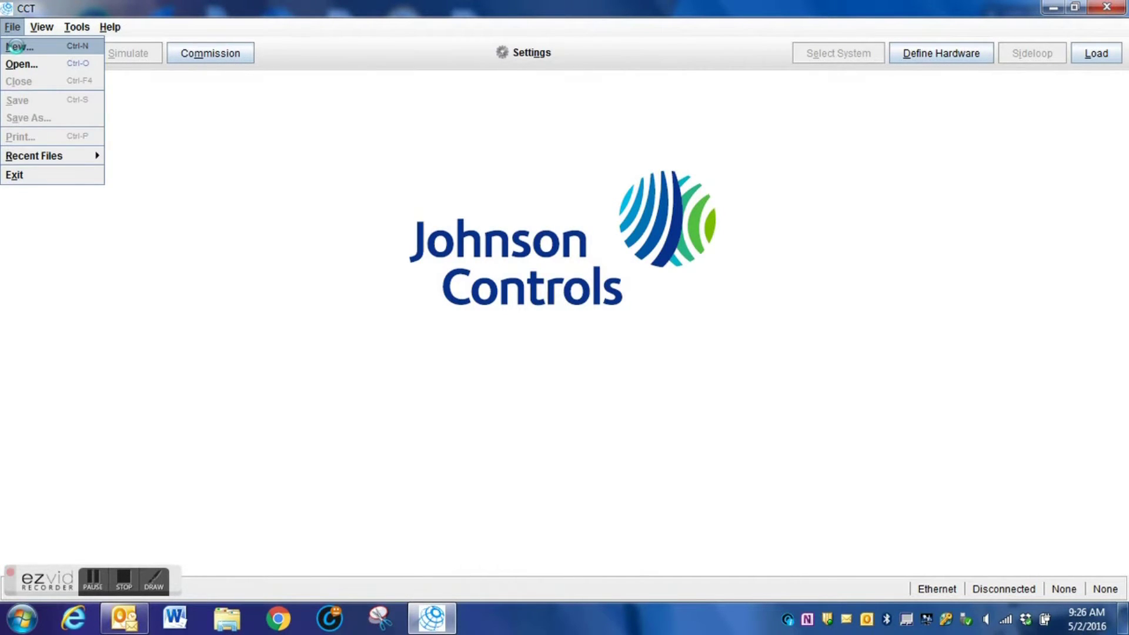
left_click(16, 47)
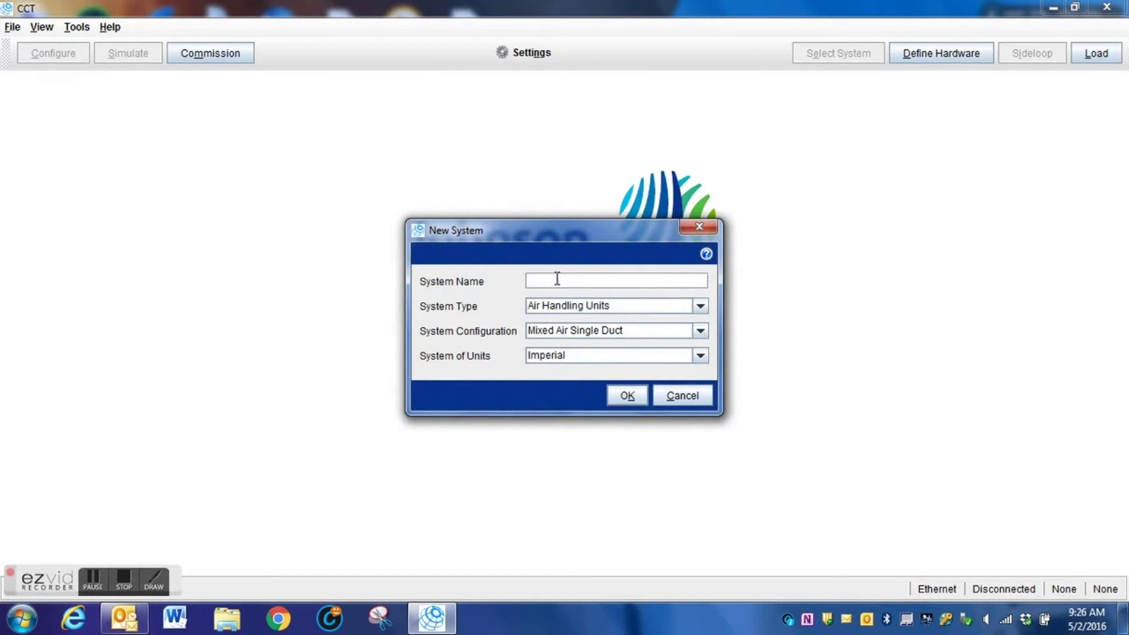
type("CHWS")
left_click(700, 306)
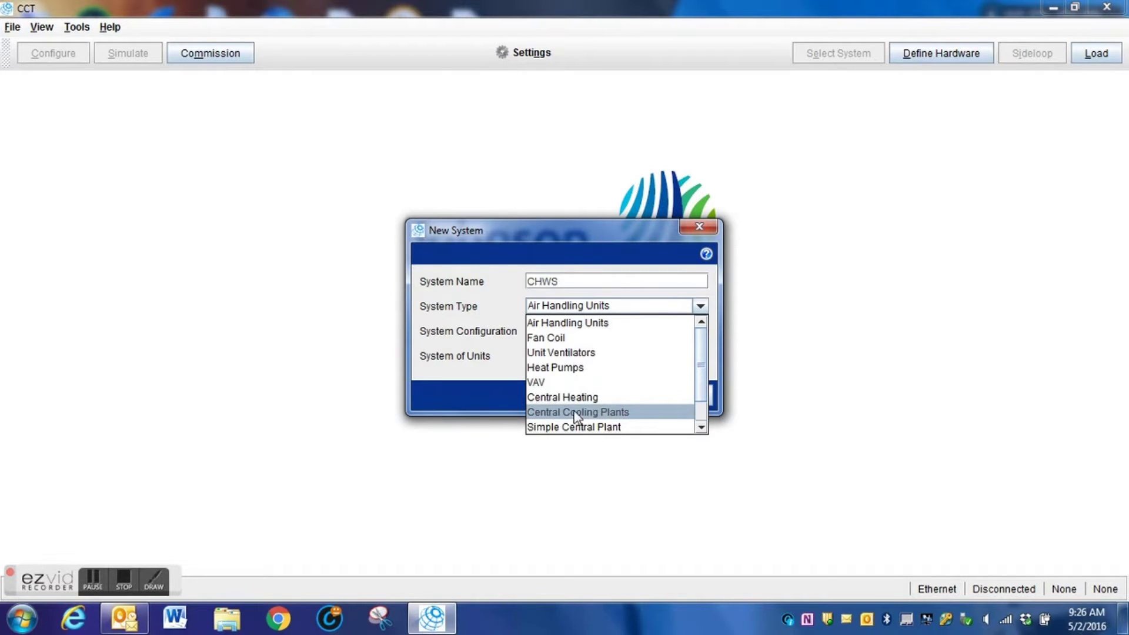
left_click(594, 413)
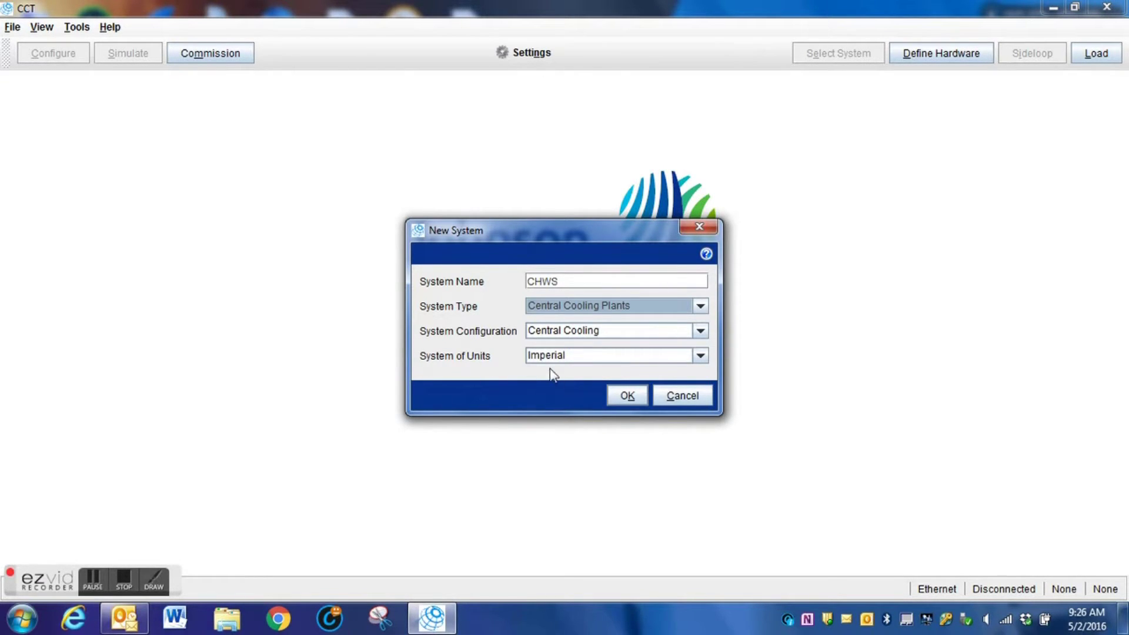
left_click(591, 332)
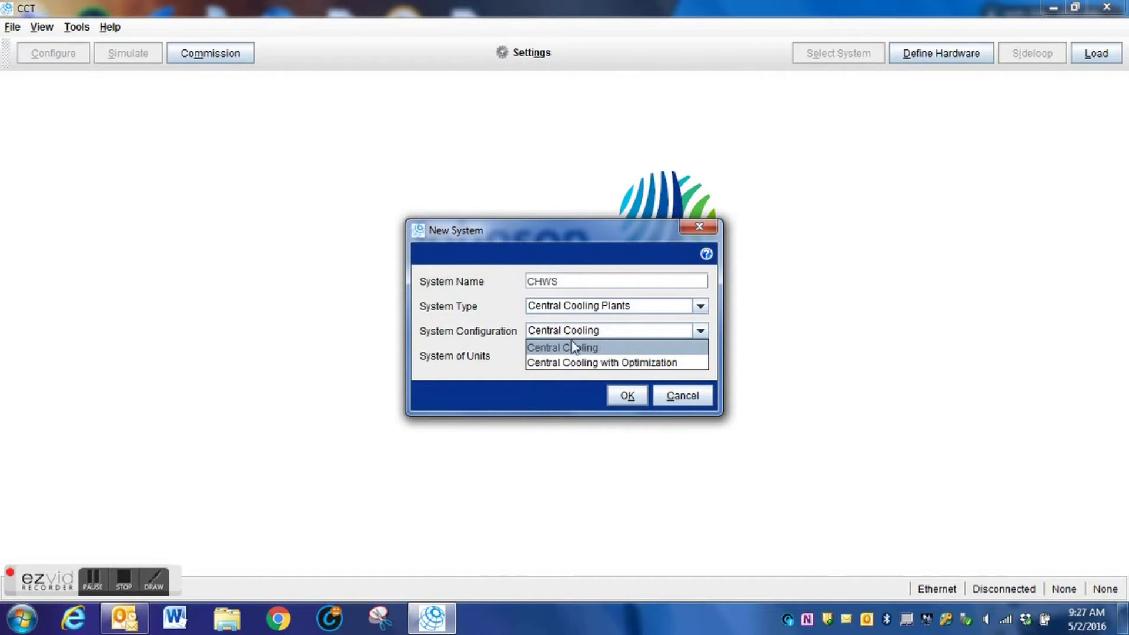
left_click(574, 347)
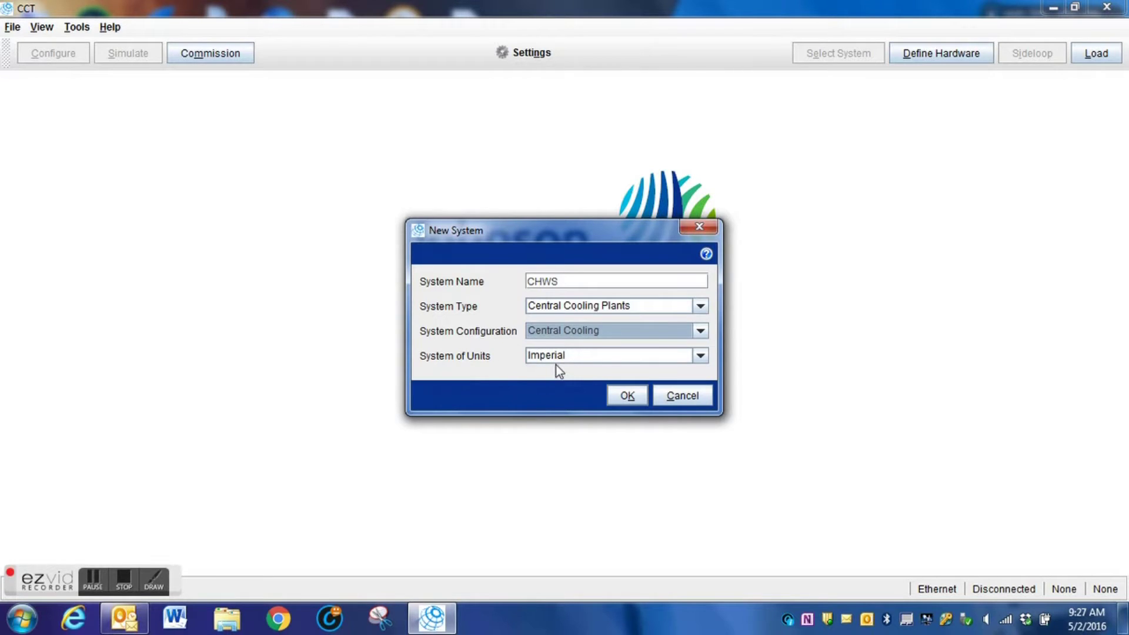
left_click(559, 359)
left_click(567, 359)
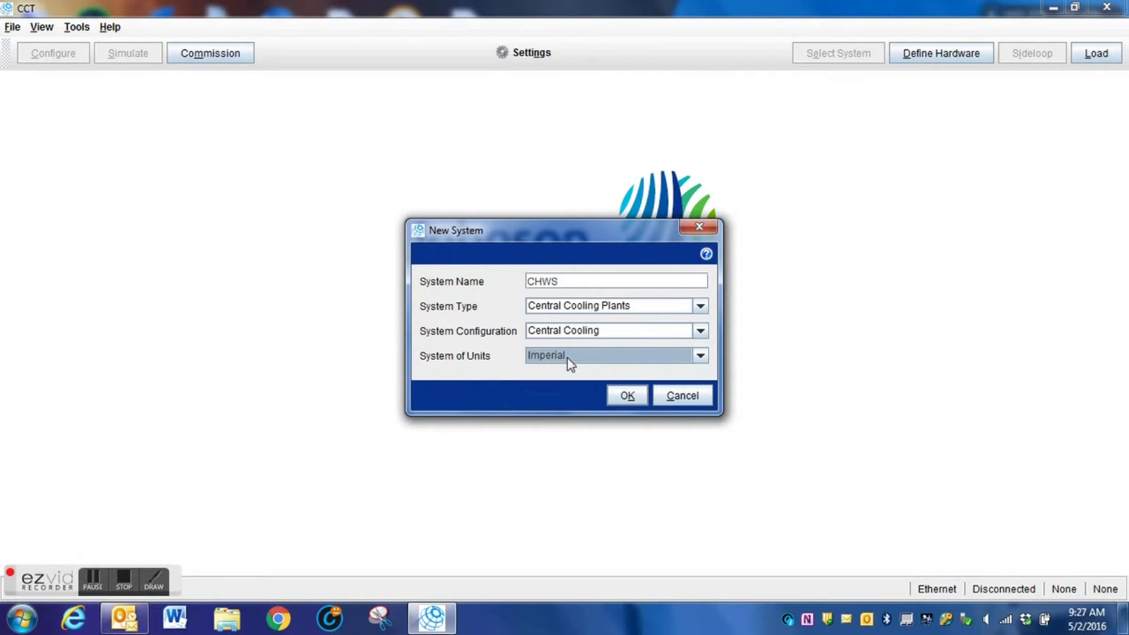
left_click(619, 396)
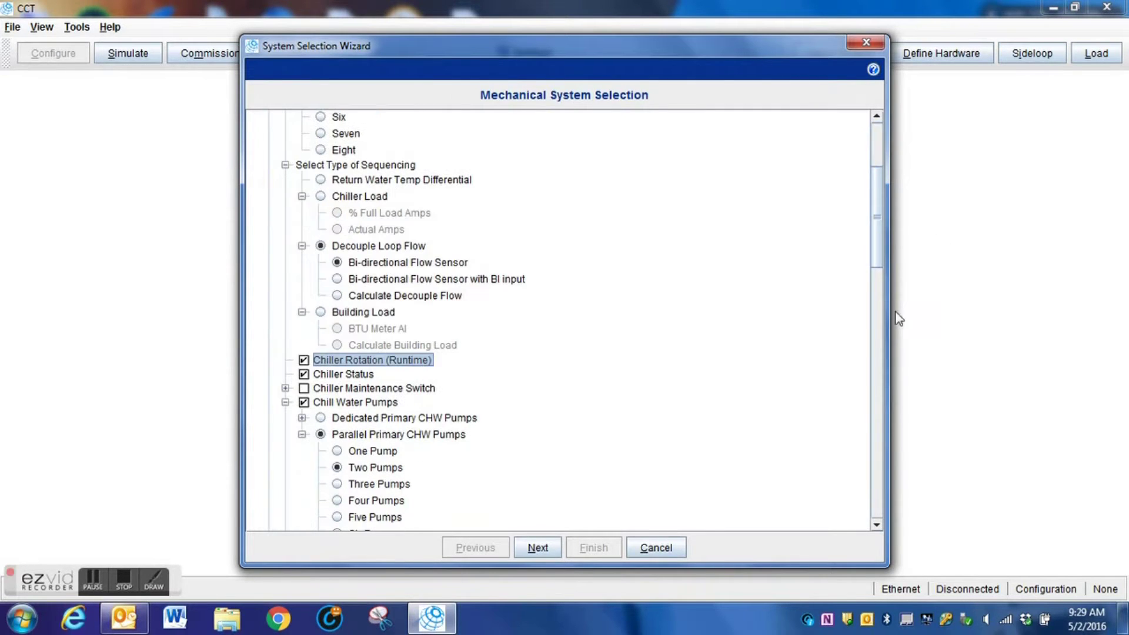
Enable the Chiller Maintenance Switch option in the chiller plant selection tree
left_click(876, 524)
left_click(876, 525)
left_click(876, 525)
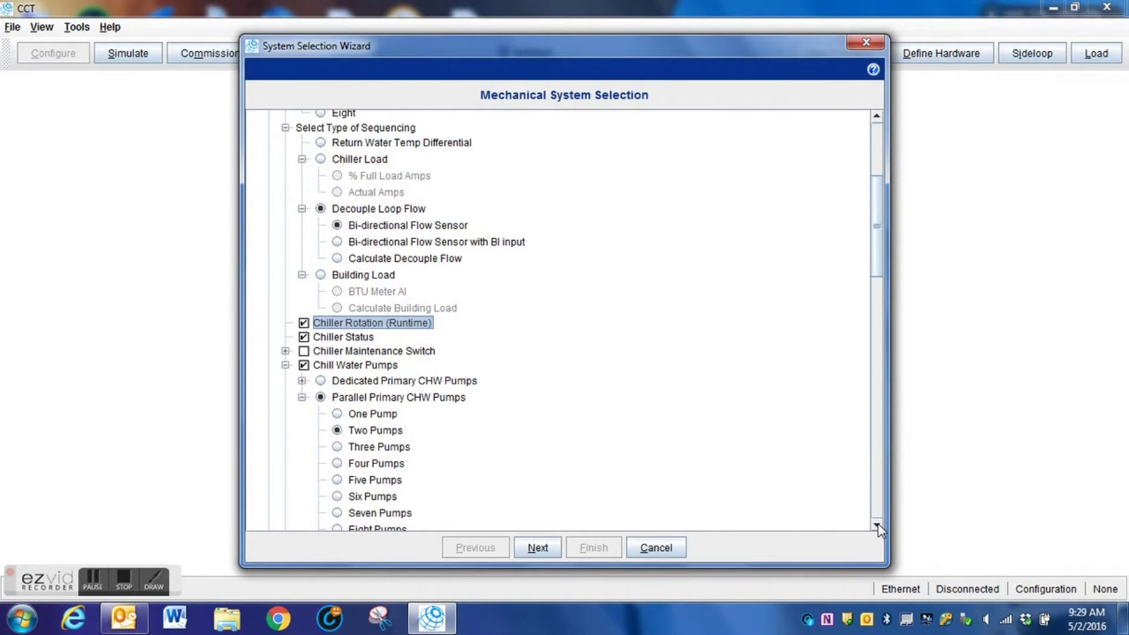
left_click(876, 524)
left_click(876, 524)
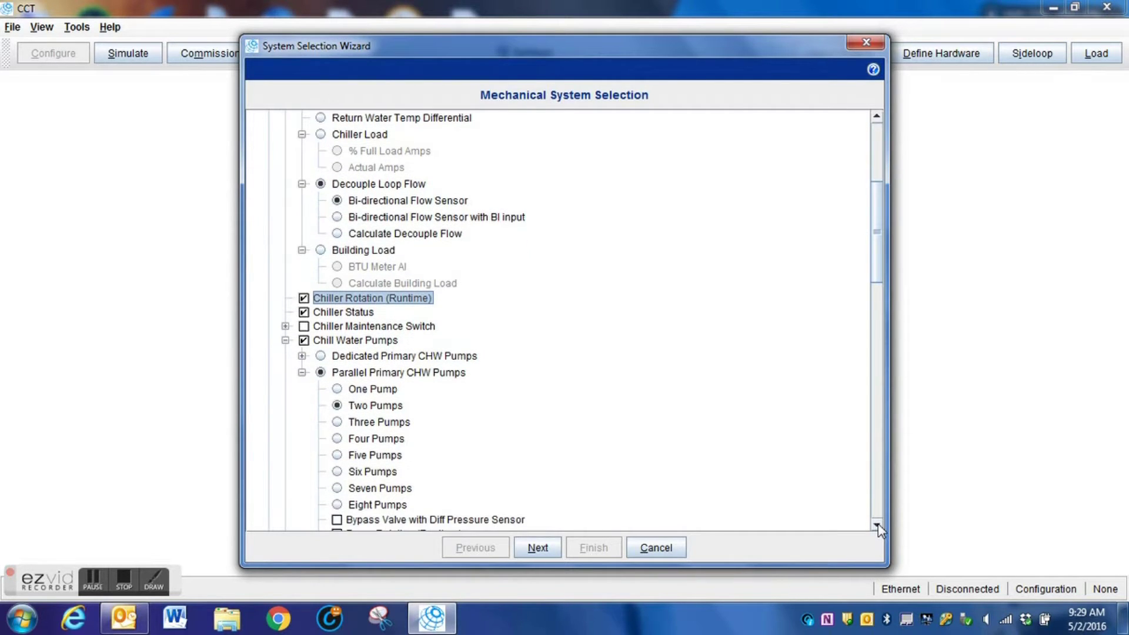
left_click(876, 524)
left_click(876, 524)
left_click(876, 525)
left_click(876, 524)
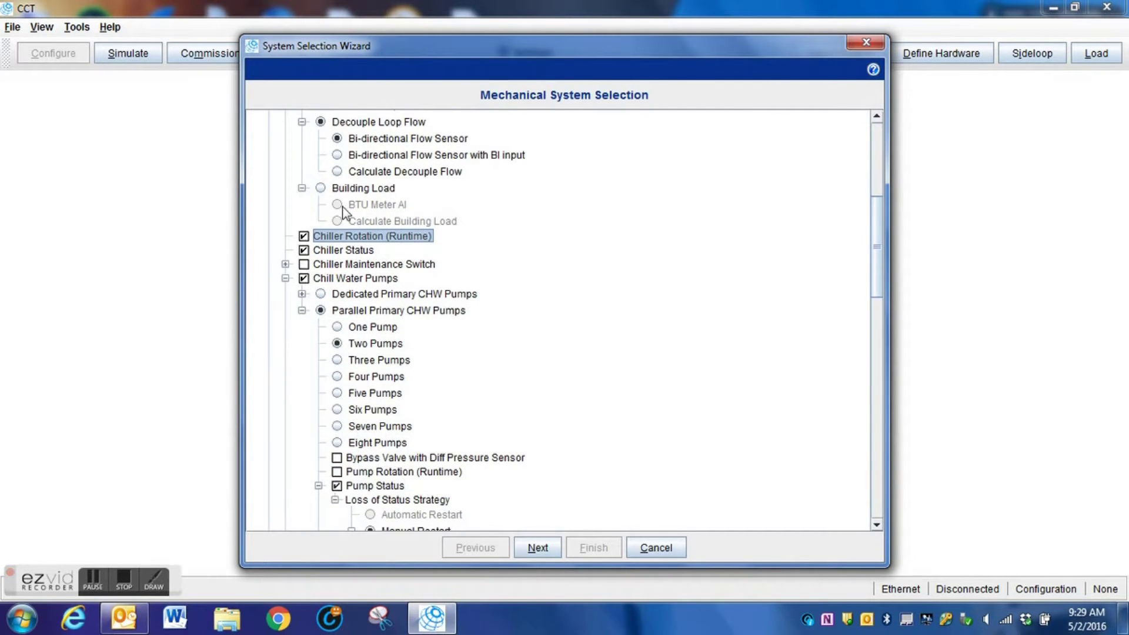
left_click(285, 264)
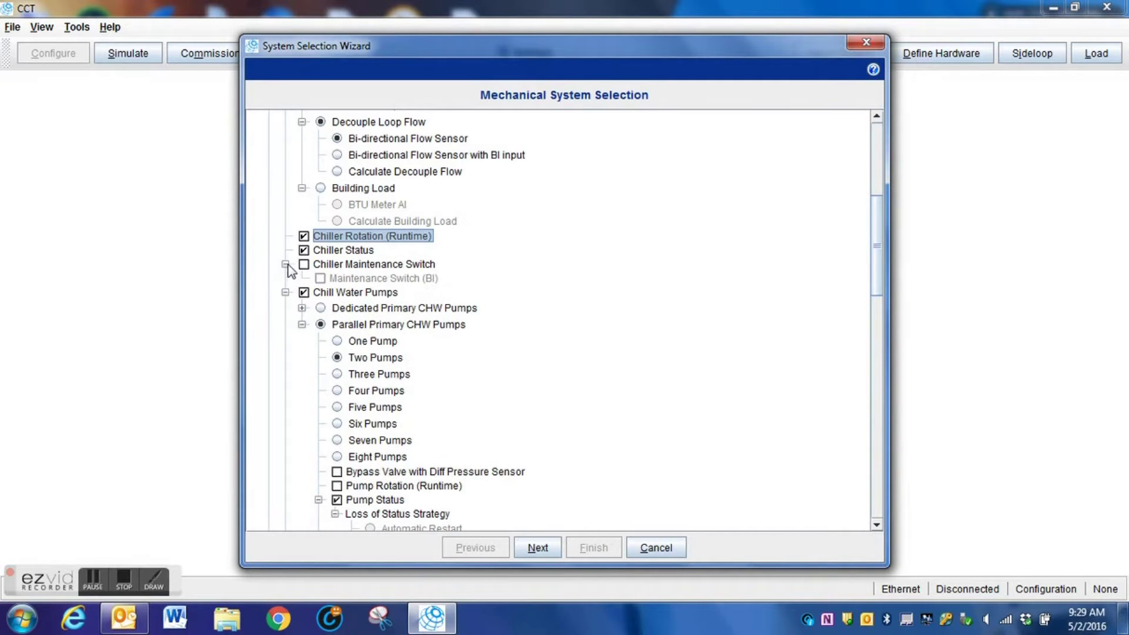
left_click(304, 265)
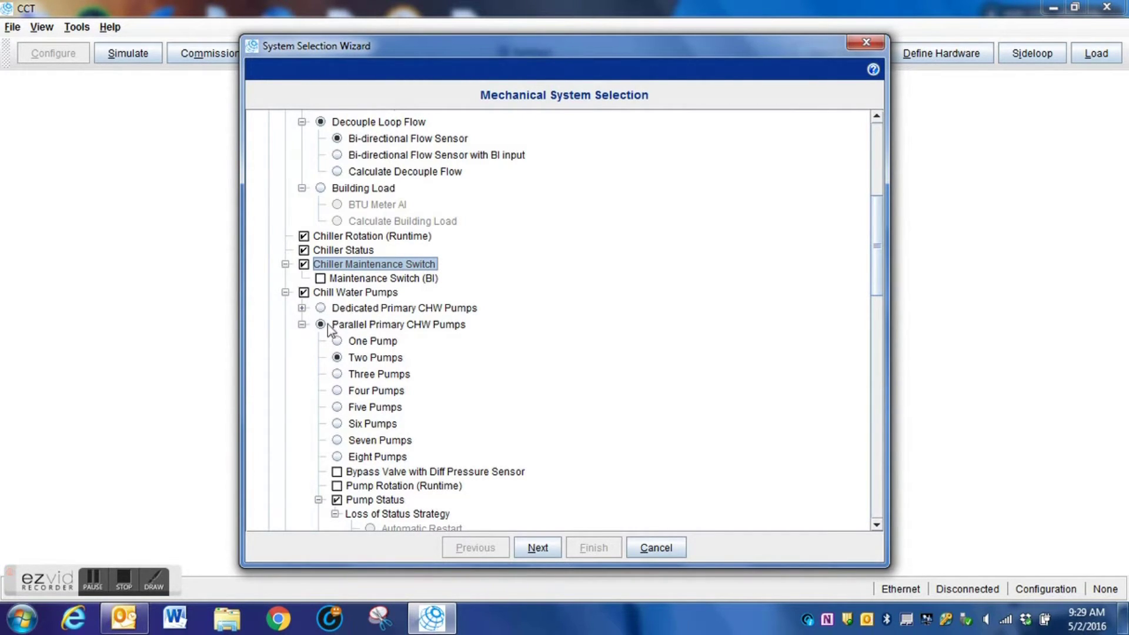
left_click(301, 308)
Keep chilled water pumps as Parallel Primary after trying Dedicated, and enable Pump Rotation (Runtime)
left_click(320, 284)
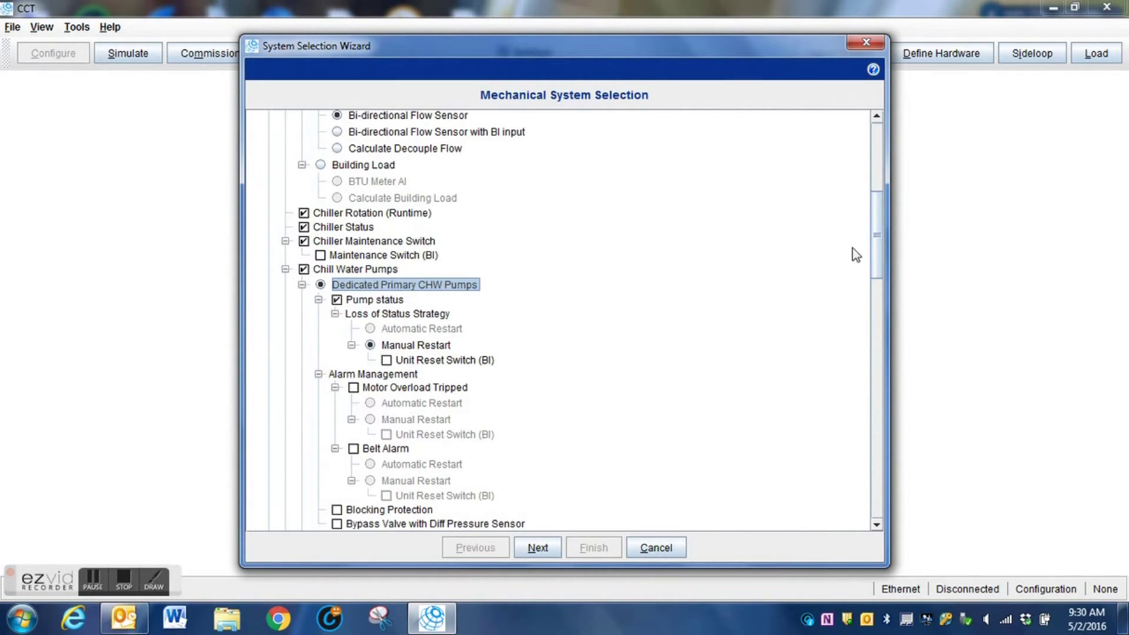
left_click_drag(882, 250, 880, 281)
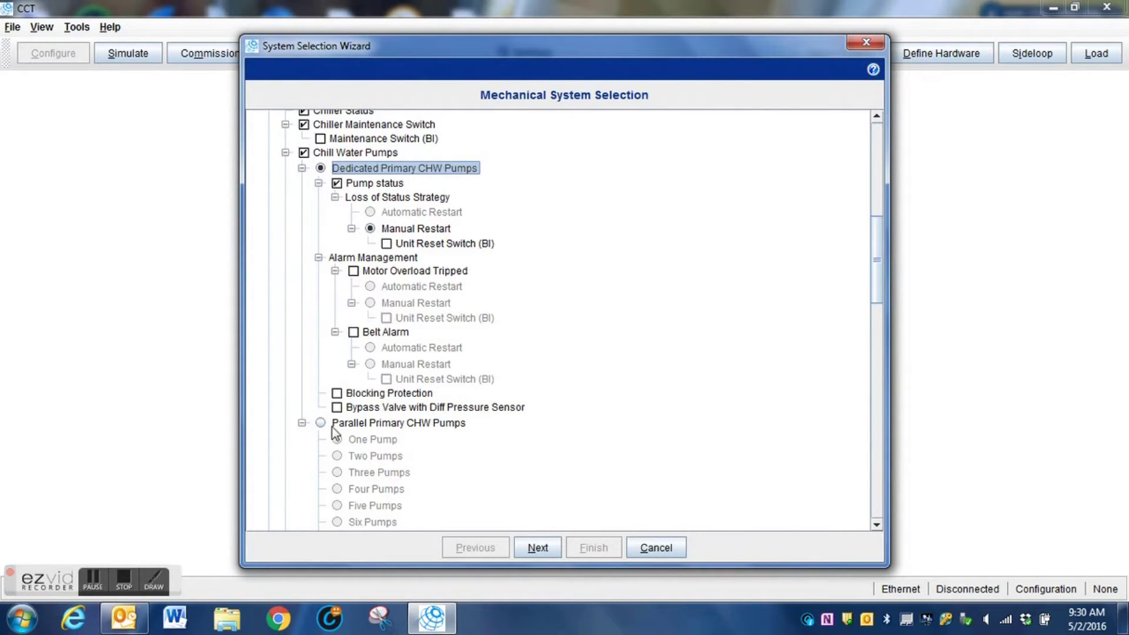
left_click(301, 168)
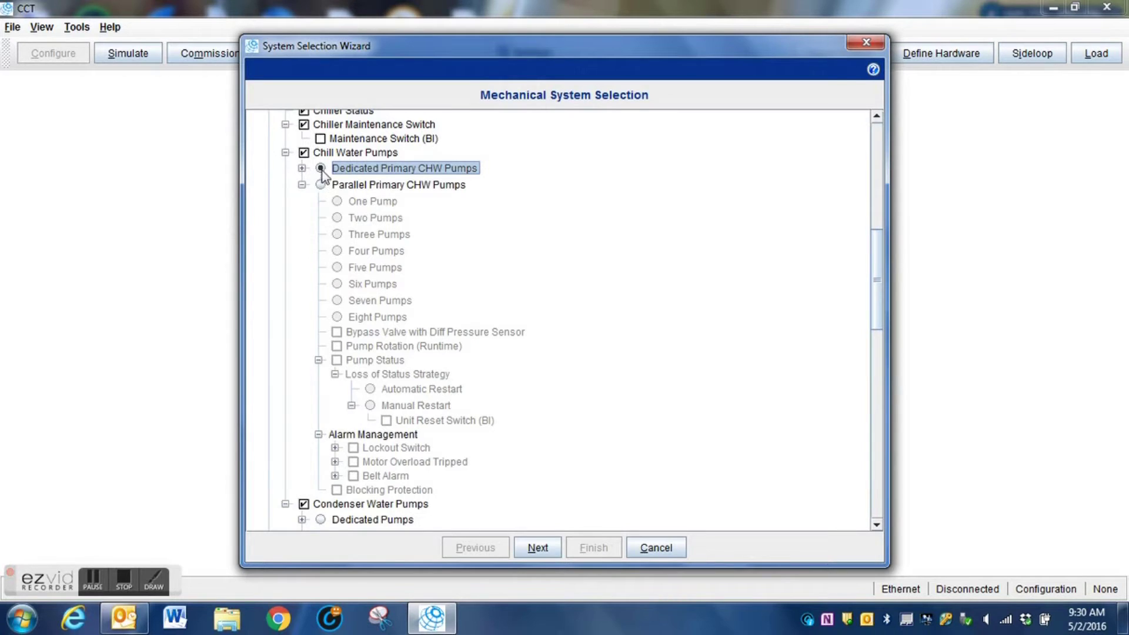
left_click(321, 185)
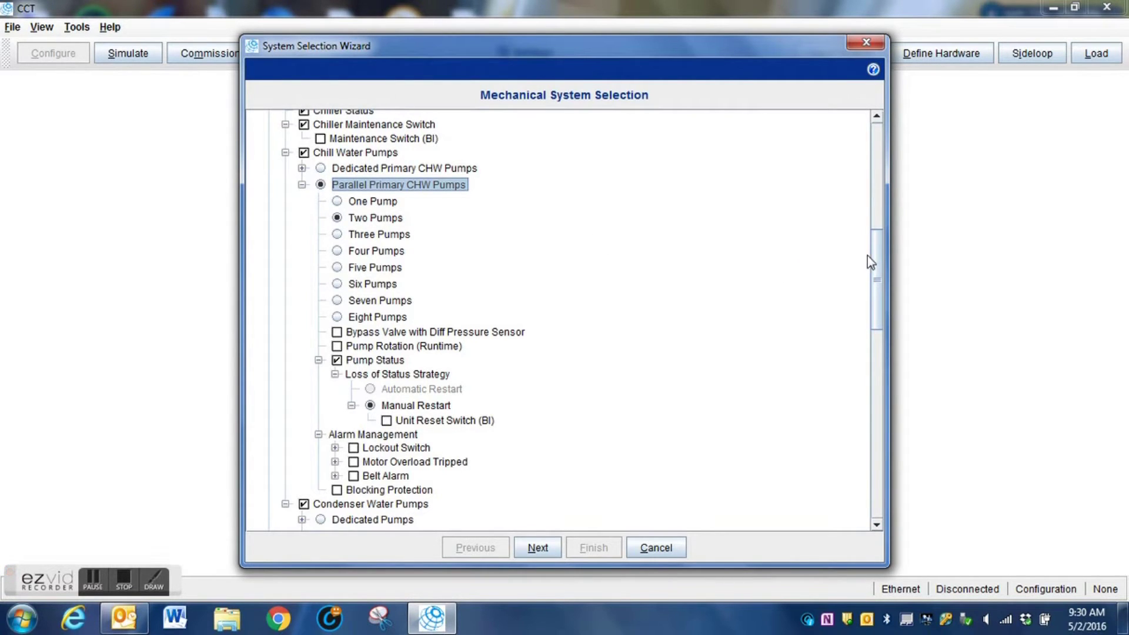
left_click_drag(873, 263, 877, 273)
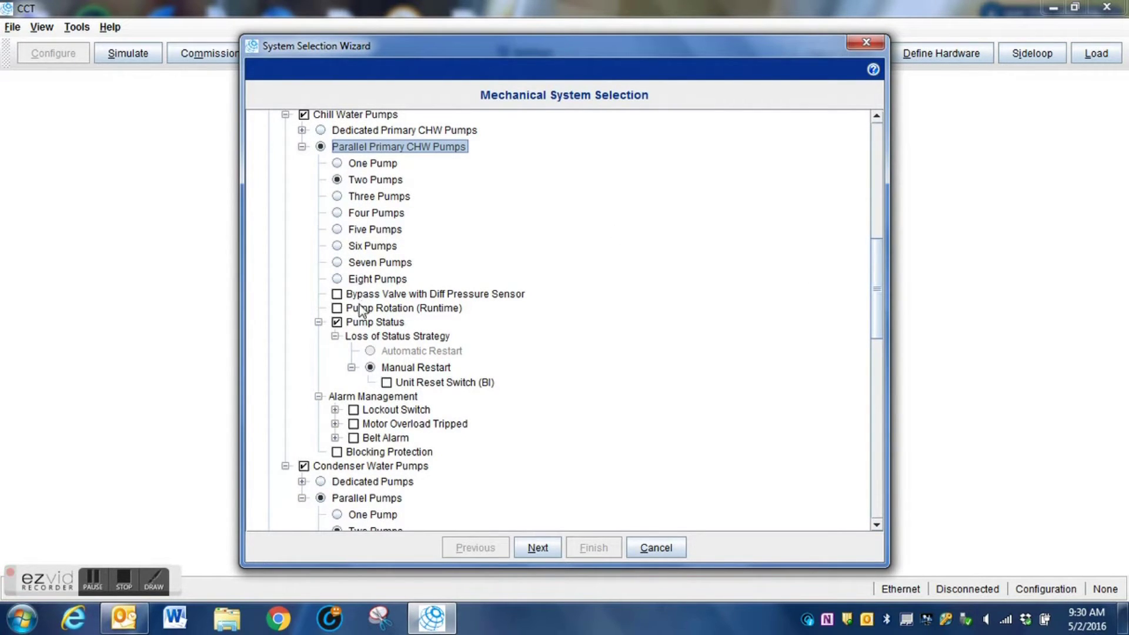
left_click(338, 308)
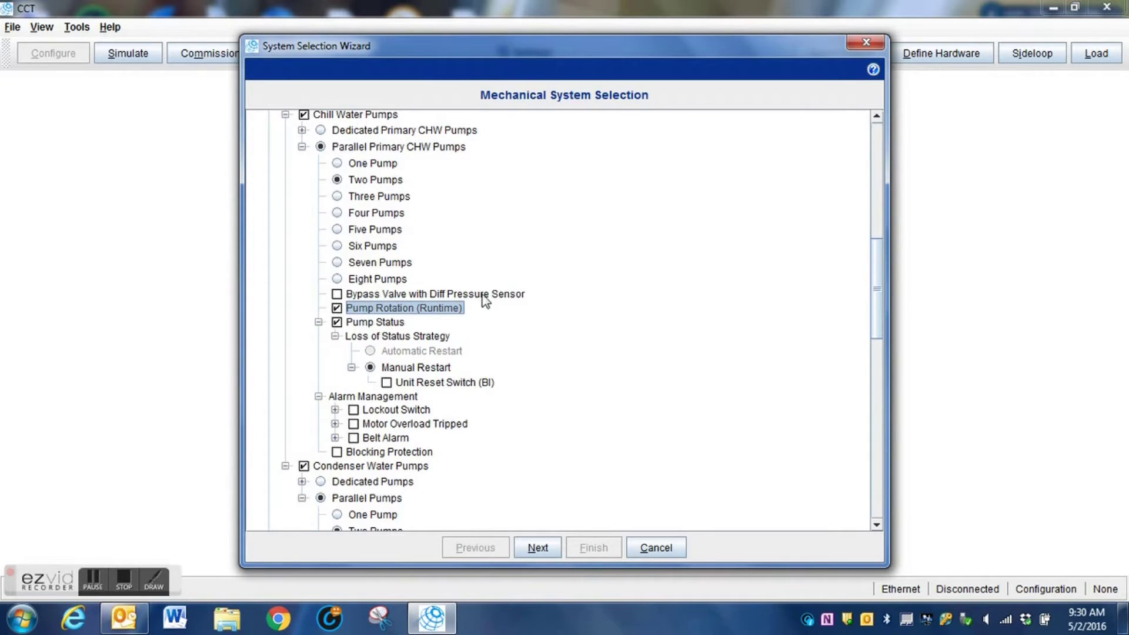
left_click_drag(876, 296, 883, 338)
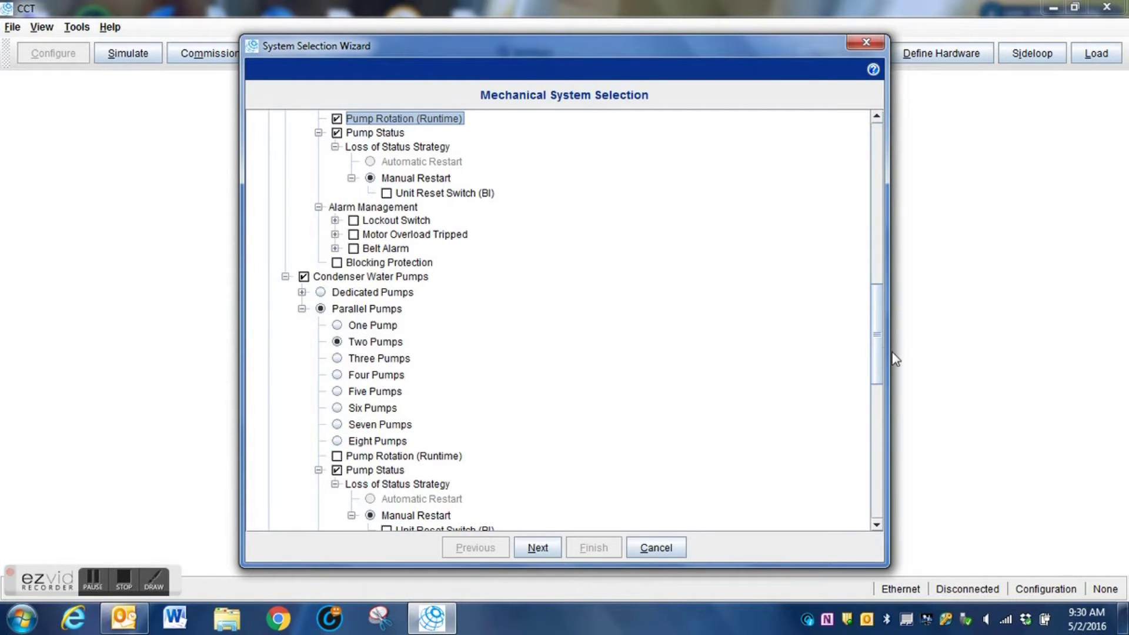
Enable condenser water pump rotation, set condenser pumps to dedicated, and advance to Control Logic Selection
scroll(880, 356, "down", 1)
left_click_drag(880, 359, 883, 389)
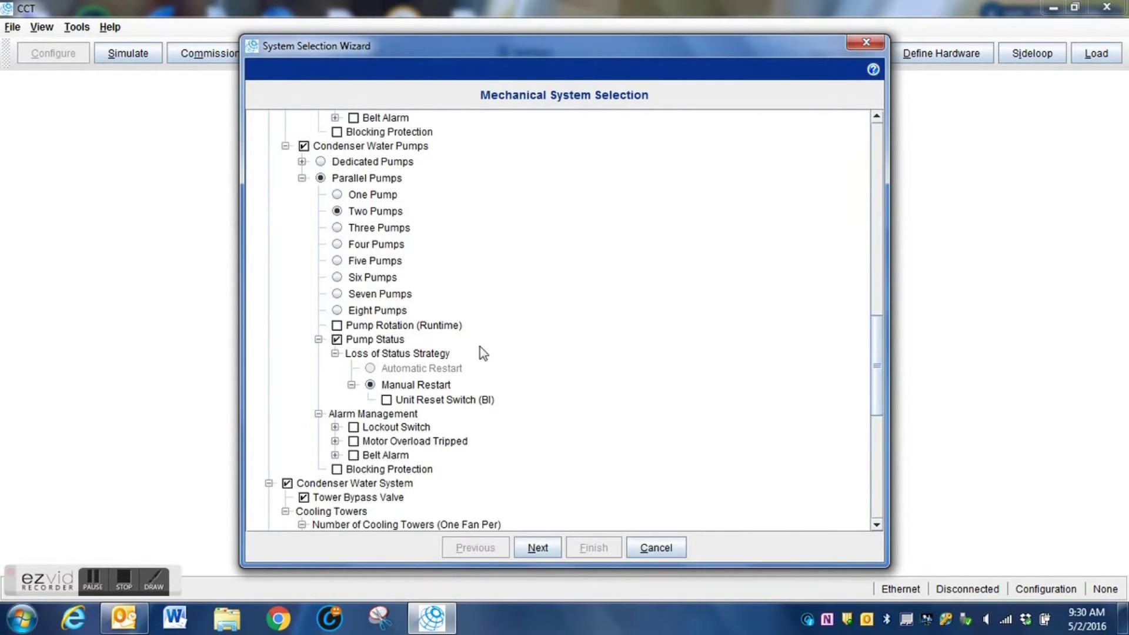
left_click(336, 326)
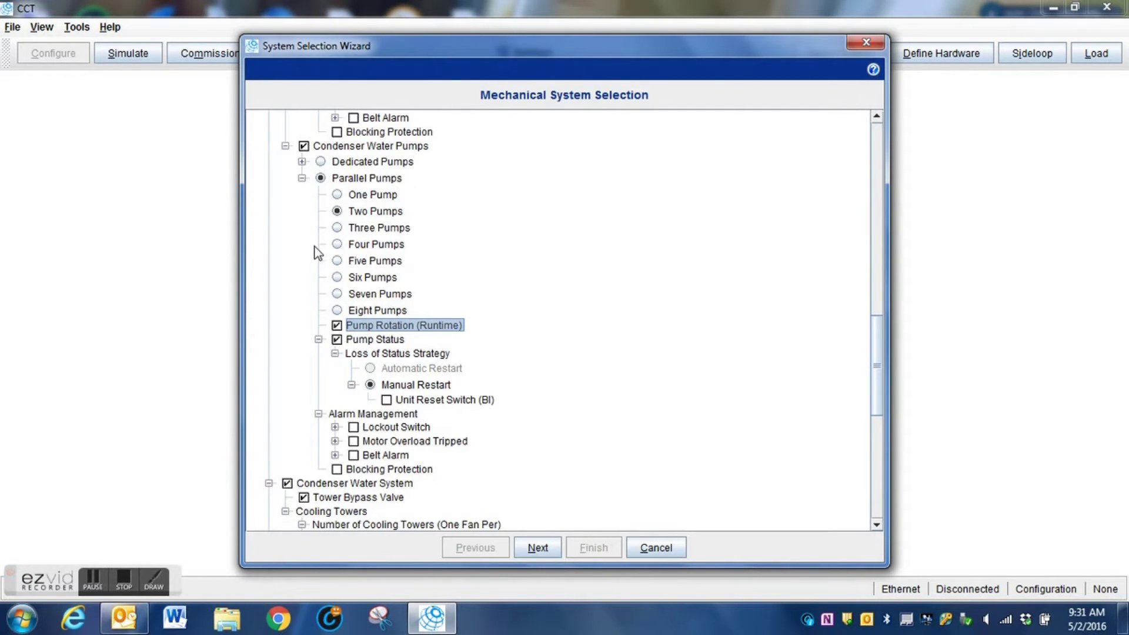
left_click(320, 178)
left_click(321, 162)
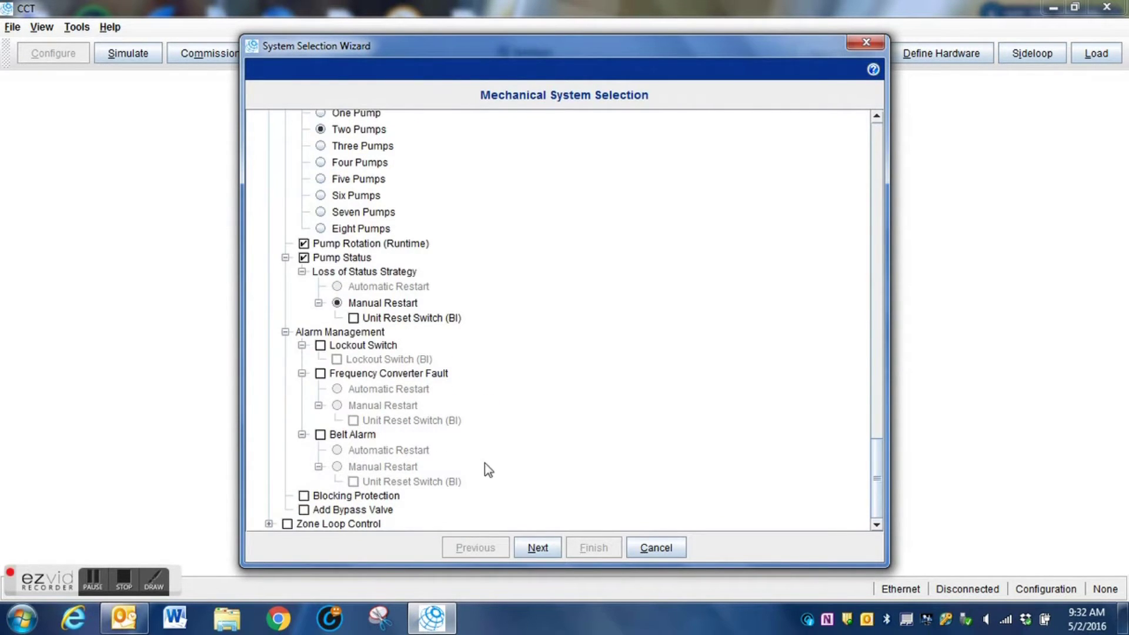
left_click(539, 547)
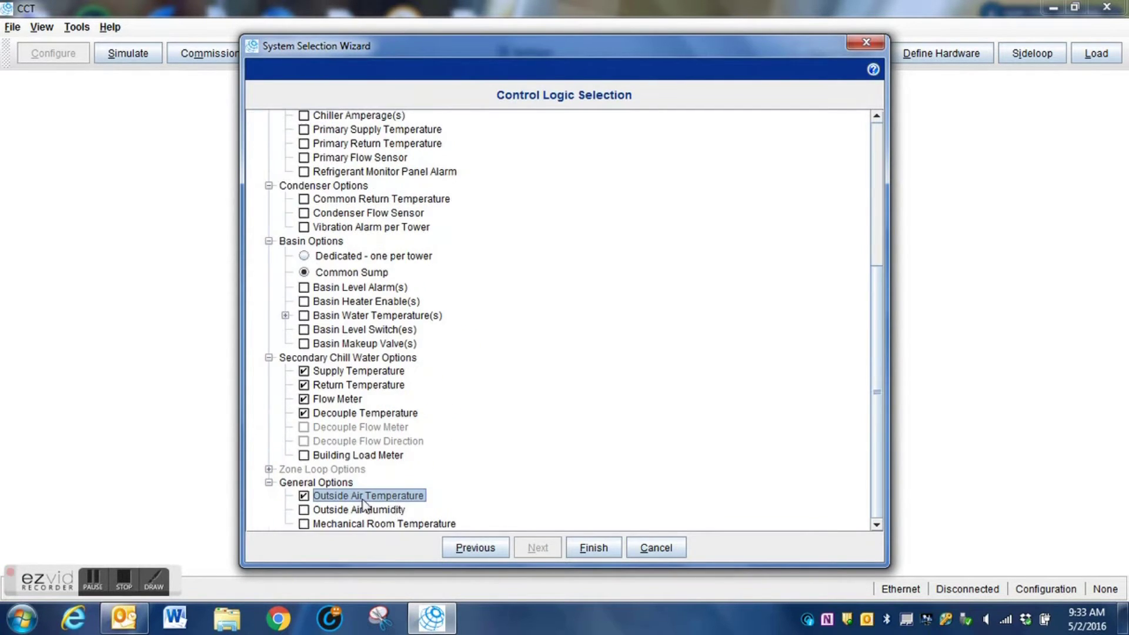
Turn on Outside Air Temperature under General Options and finish the wizard to generate CHWS.caf
scroll(370, 330, "down", 6)
left_click(367, 495)
left_click(598, 547)
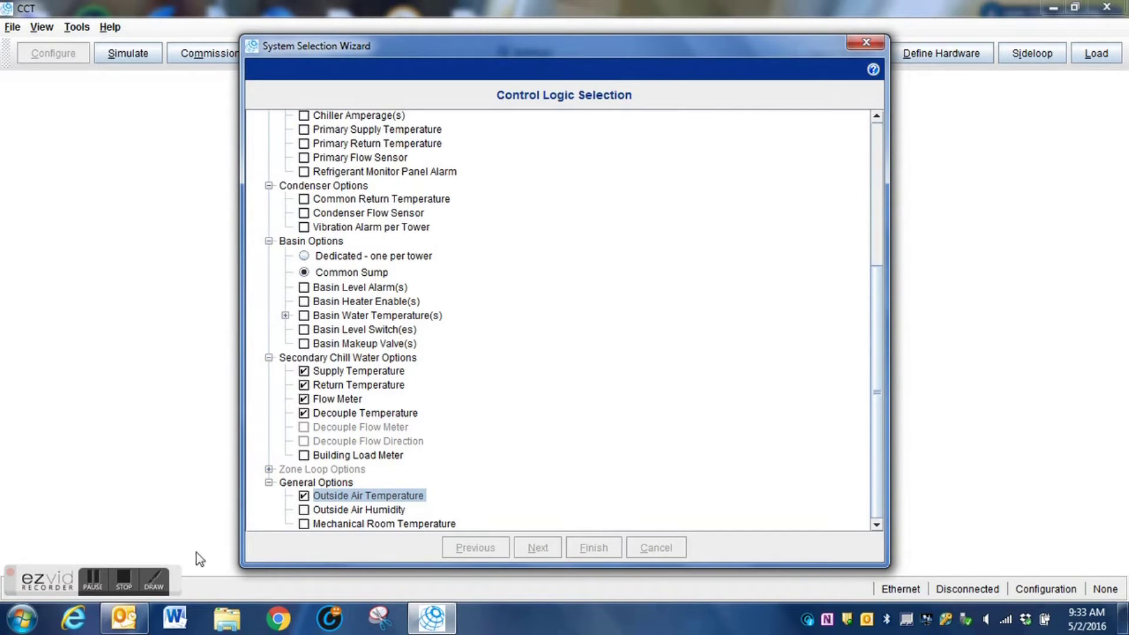
left_click(95, 579)
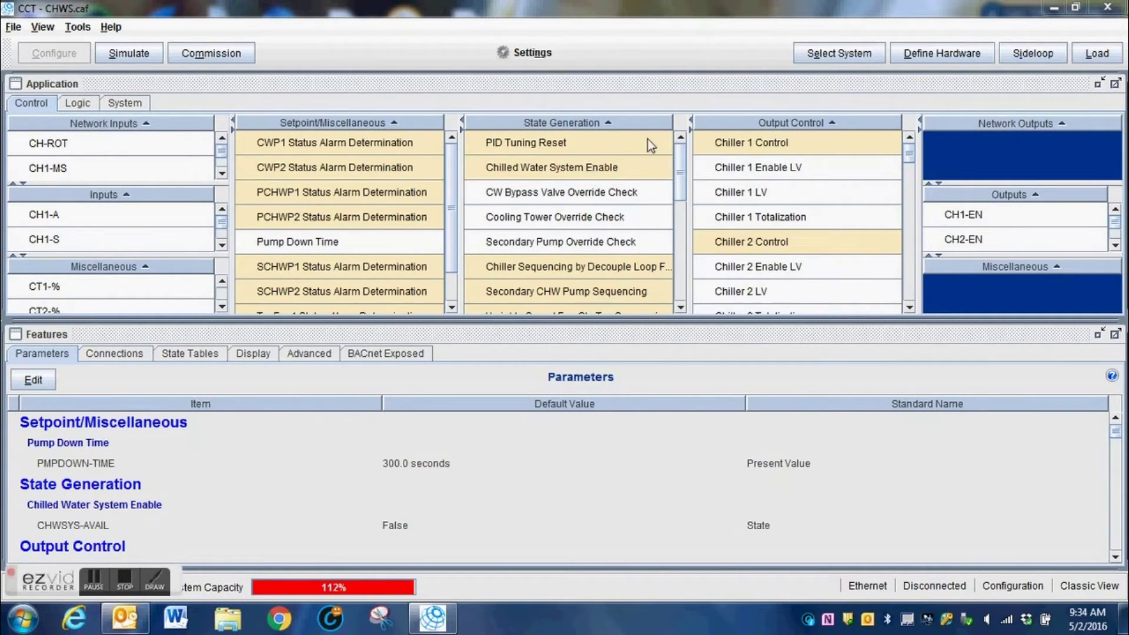
Maximize the CHWS.caf application view and browse its inputs, logic blocks and output lists
left_click(1114, 85)
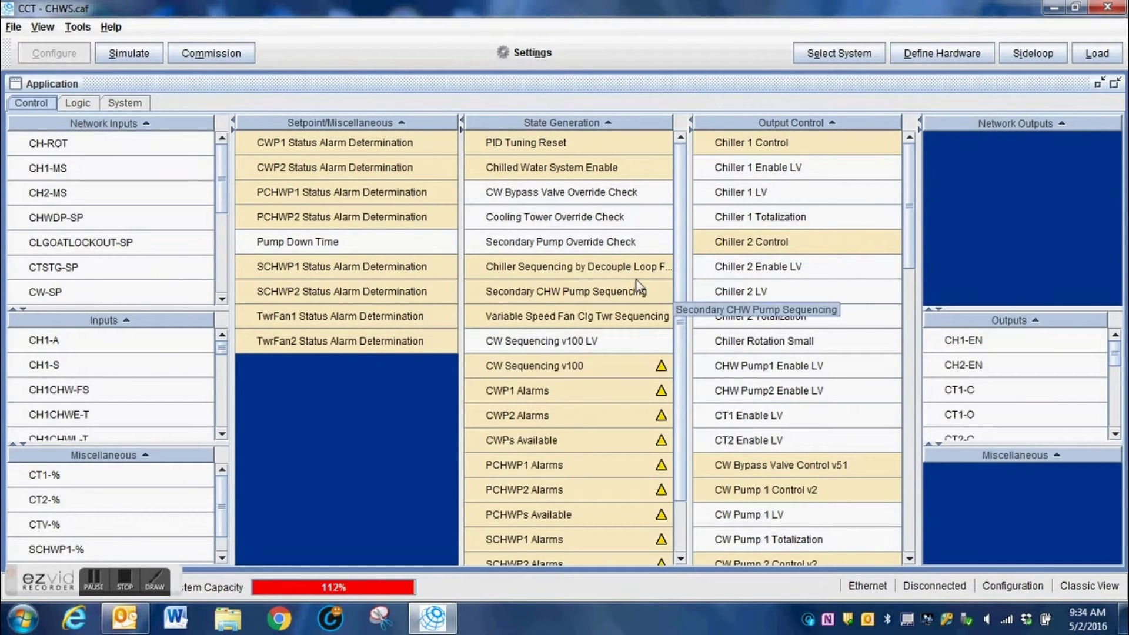
scroll(190, 182, "down", 1)
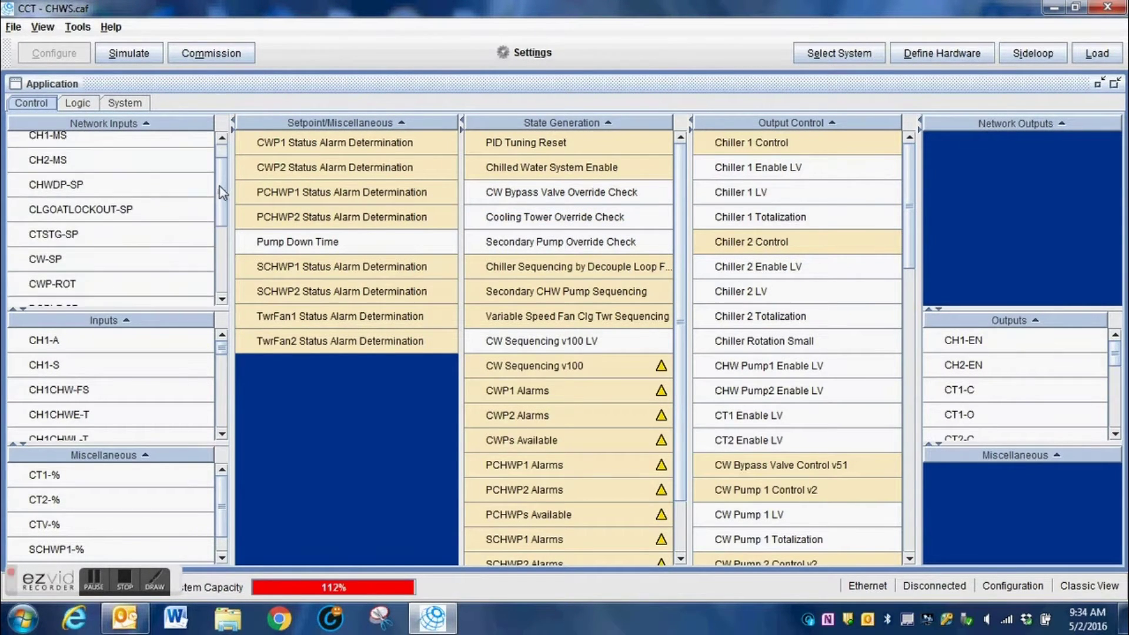
scroll(218, 165, "up", 1)
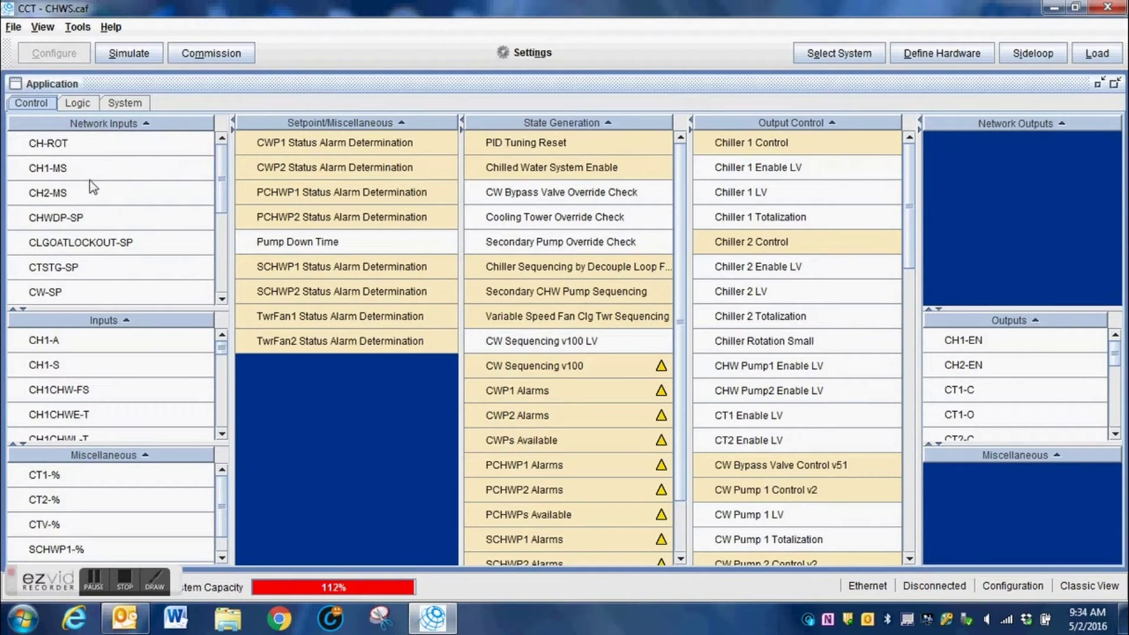
left_click_drag(218, 202, 223, 291)
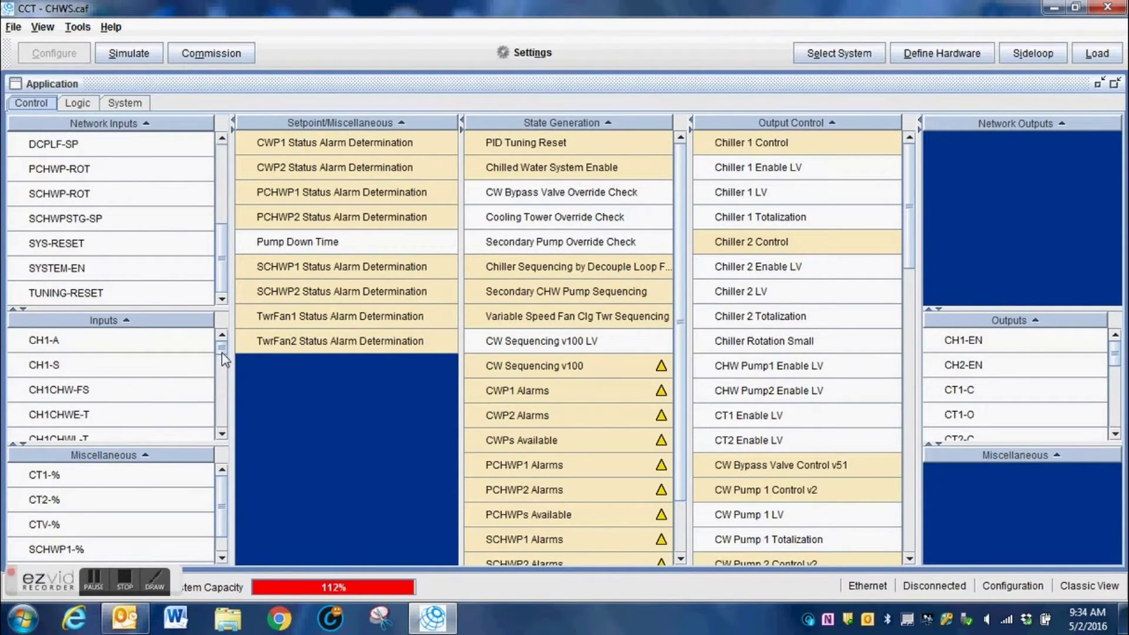
left_click_drag(224, 358, 224, 433)
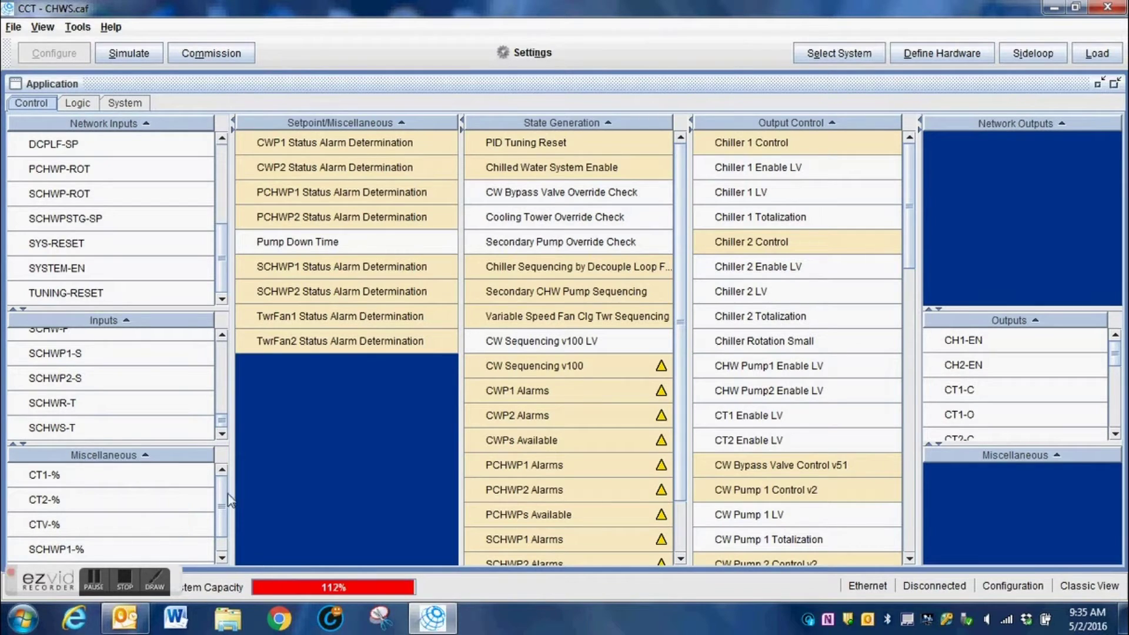
mouse_move(226, 503)
left_mouse_down()
mouse_move(225, 540)
mouse_move(228, 501)
left_mouse_up()
mouse_move(682, 216)
left_mouse_down()
mouse_move(682, 295)
mouse_move(686, 209)
left_mouse_up()
mouse_move(911, 193)
left_mouse_down()
mouse_move(919, 290)
mouse_move(915, 191)
left_mouse_up()
left_click(926, 52)
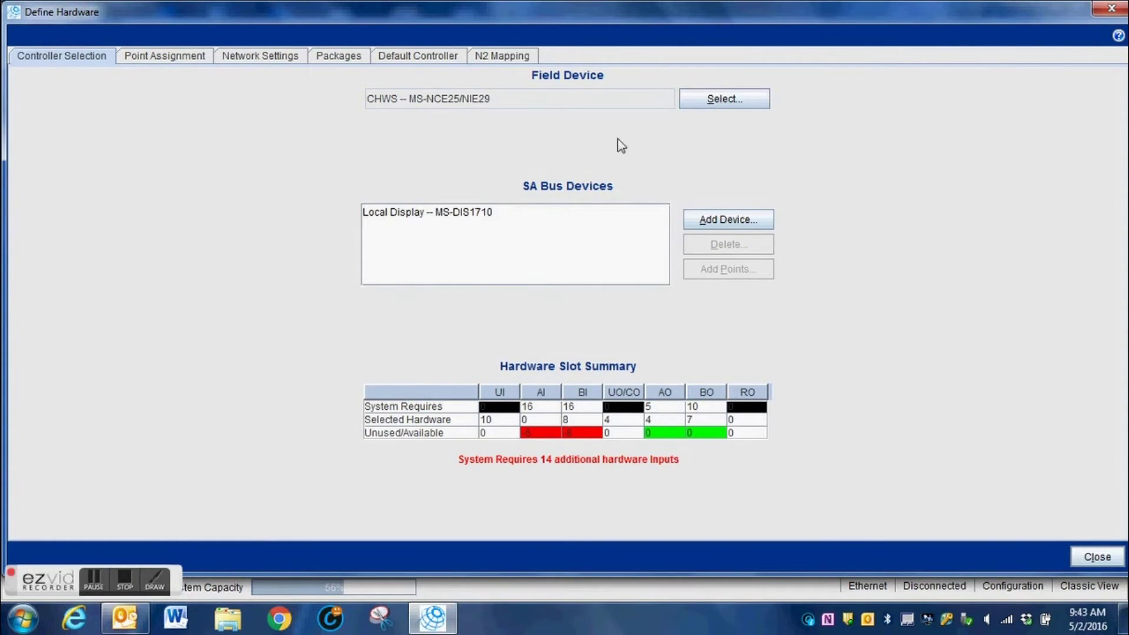
Set the field controller to MS-FEC26XX, keeping CHWS as the device name
left_click(704, 100)
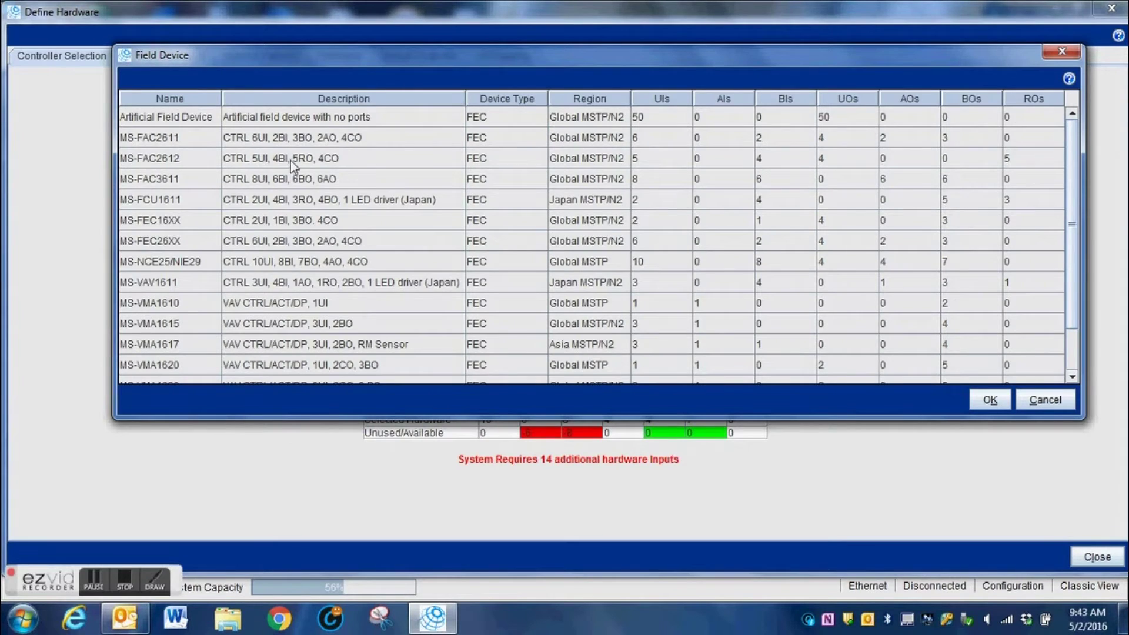
left_click(277, 244)
left_click(990, 400)
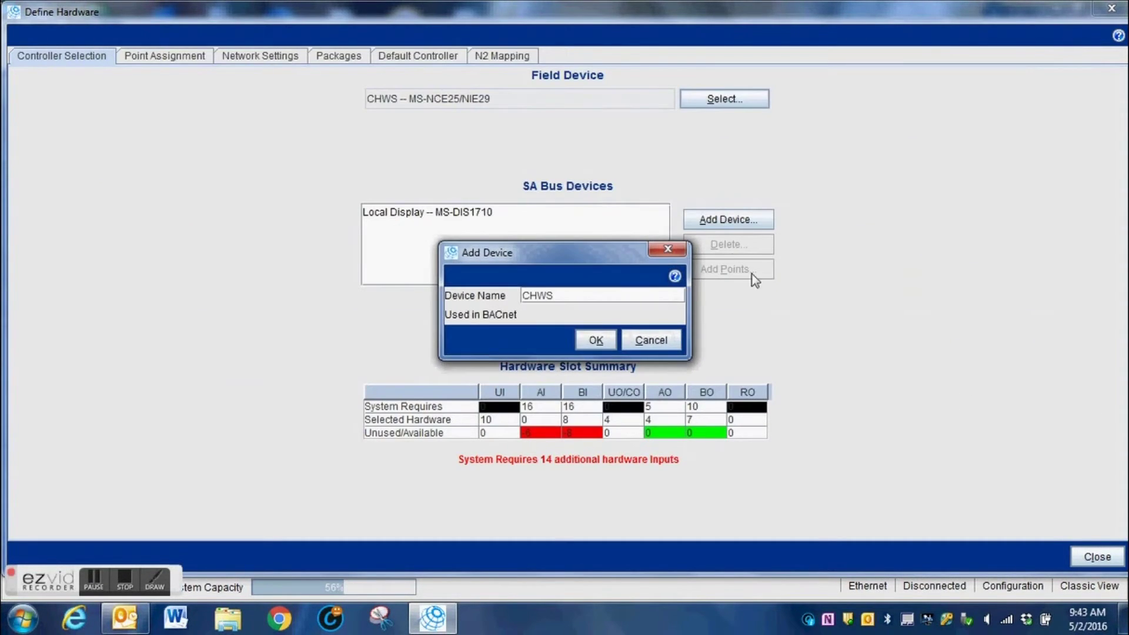
left_click(593, 337)
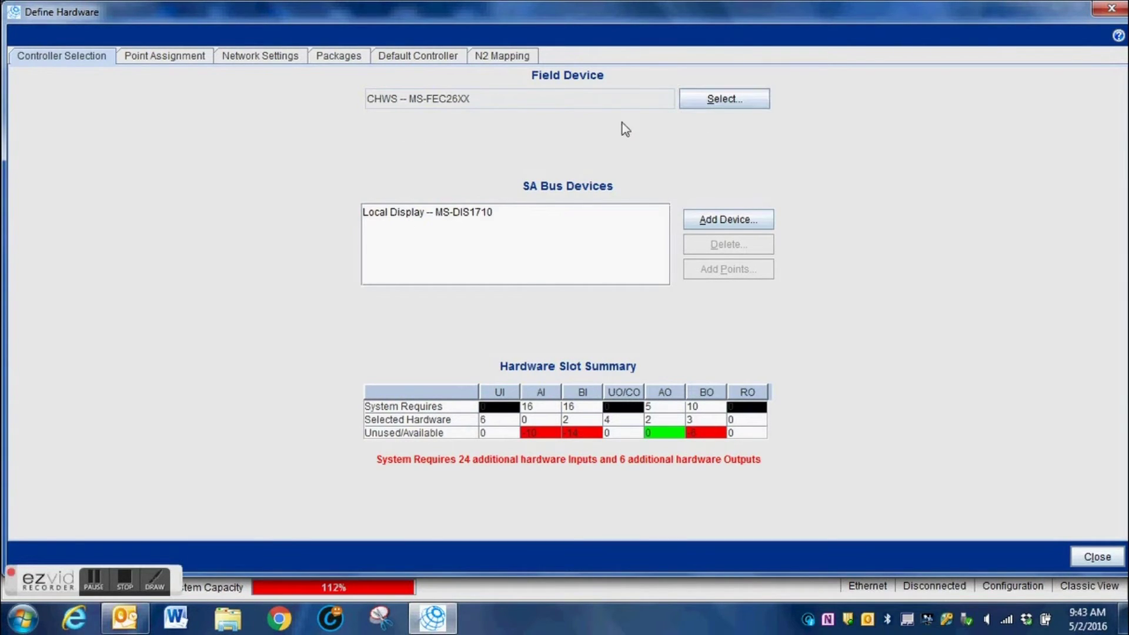
Change the controller to MS-NCE25/NIE29 named CHWS and review the point assignments
left_click(704, 101)
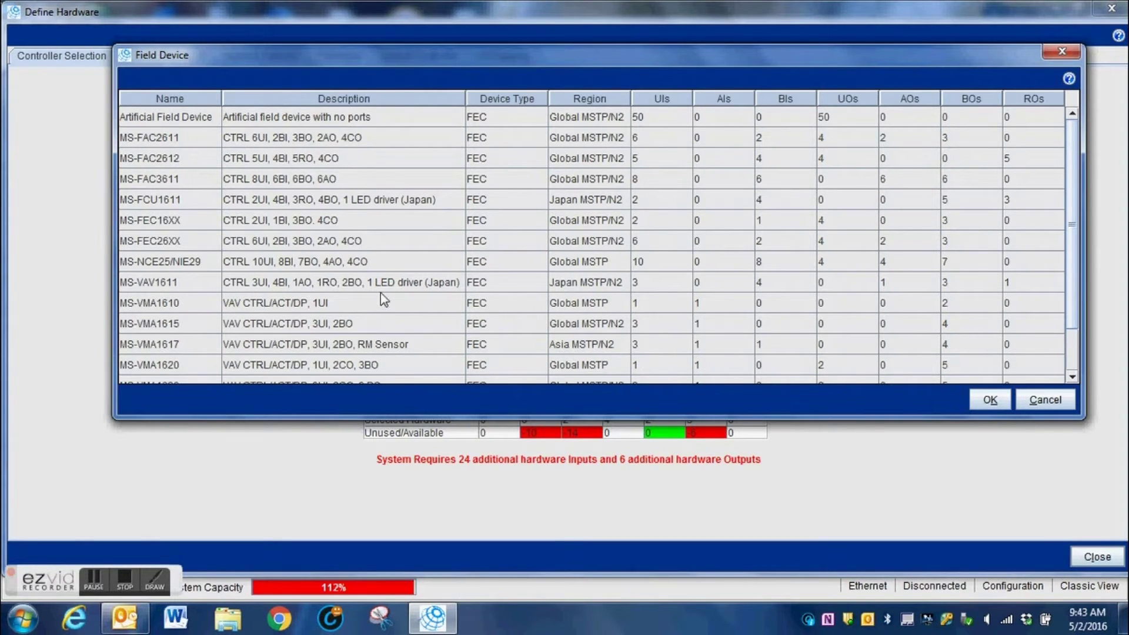
left_click(282, 263)
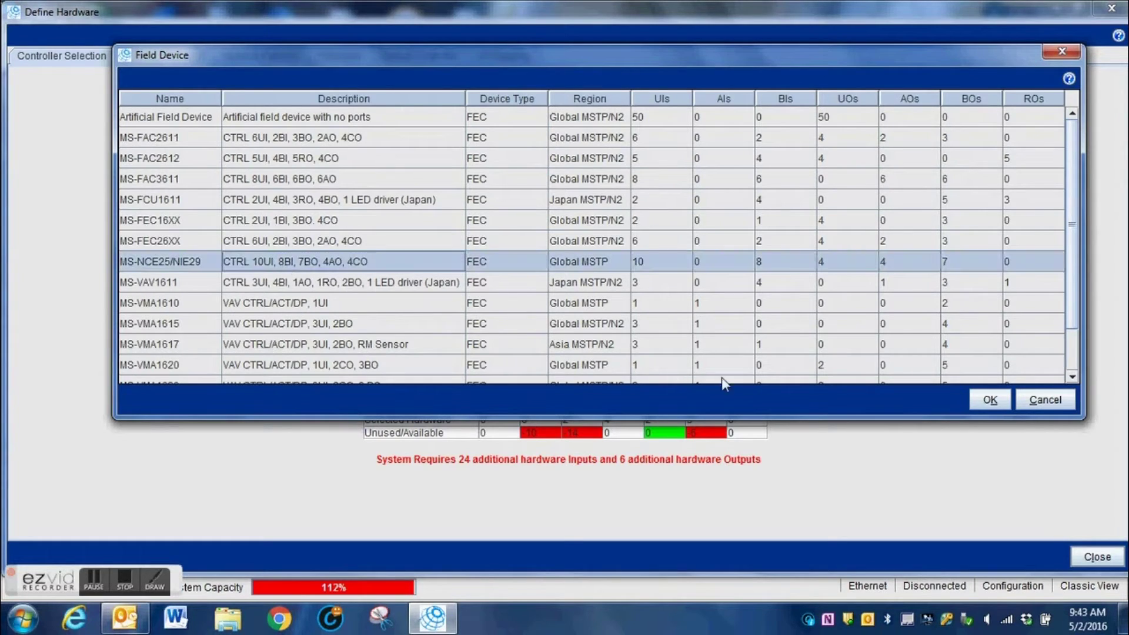
left_click(991, 399)
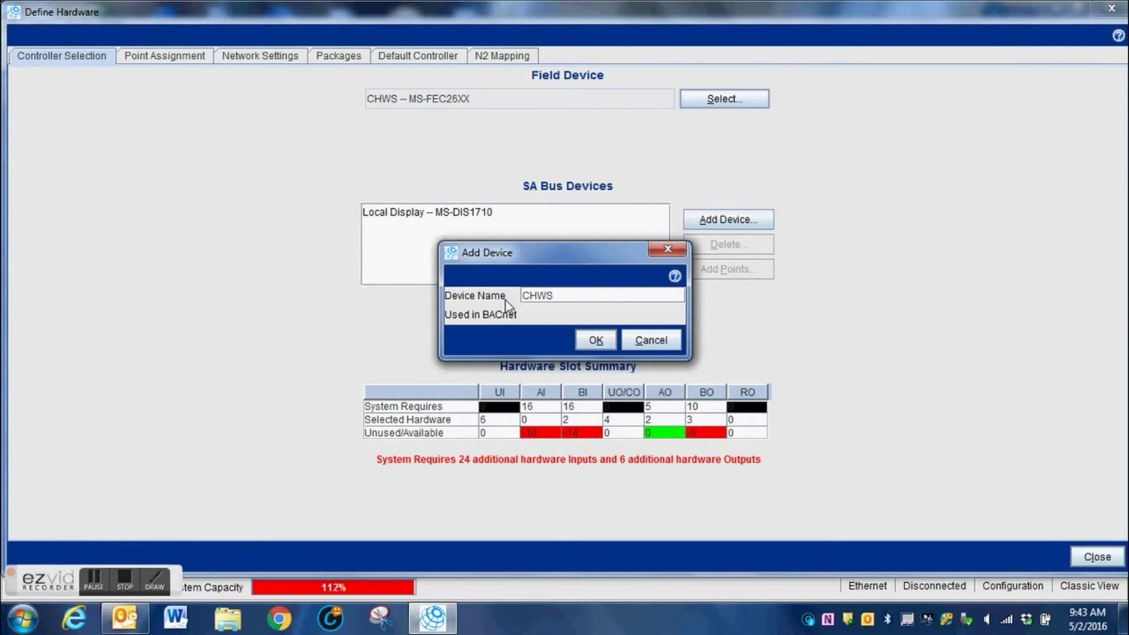
left_click(593, 341)
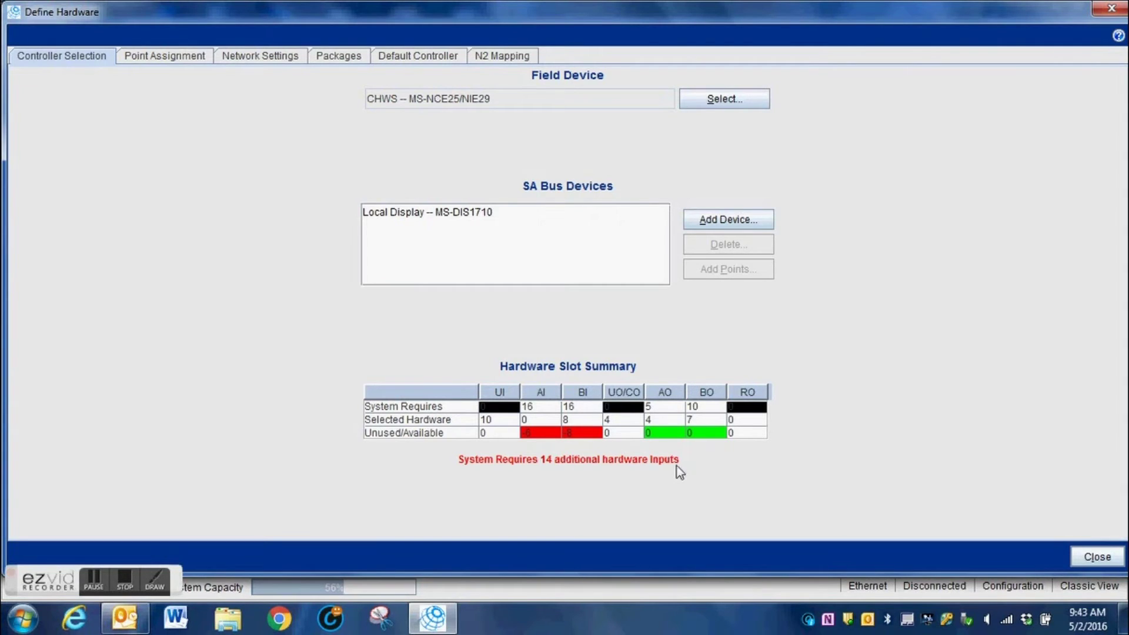
left_click(153, 57)
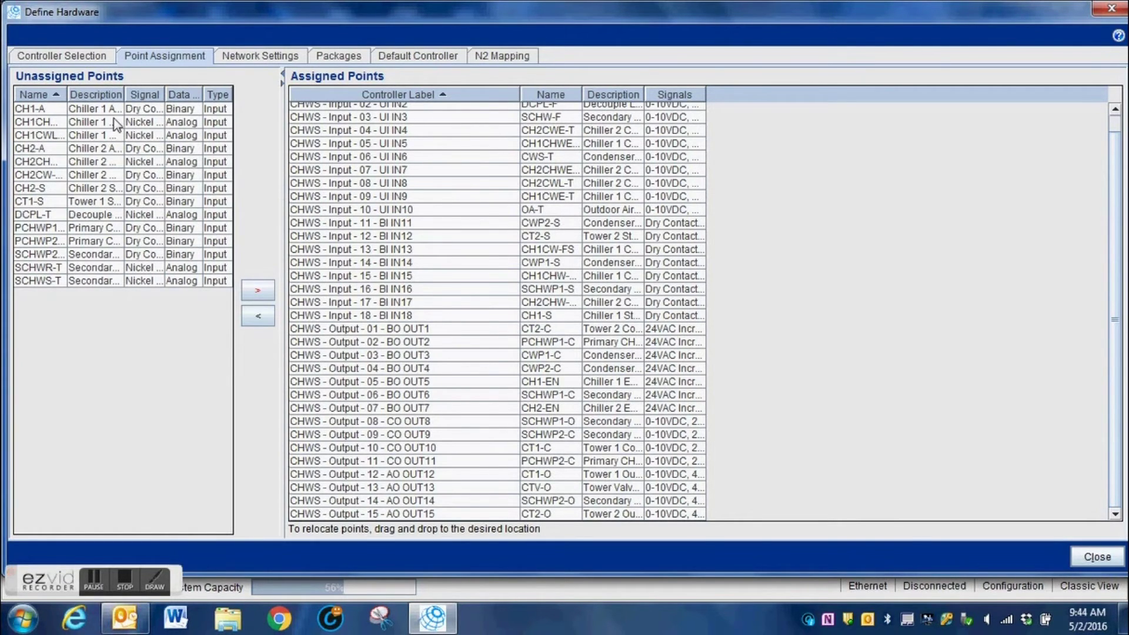
Return to Controller Selection and bring up the SA Bus Device Selection list
left_click(69, 58)
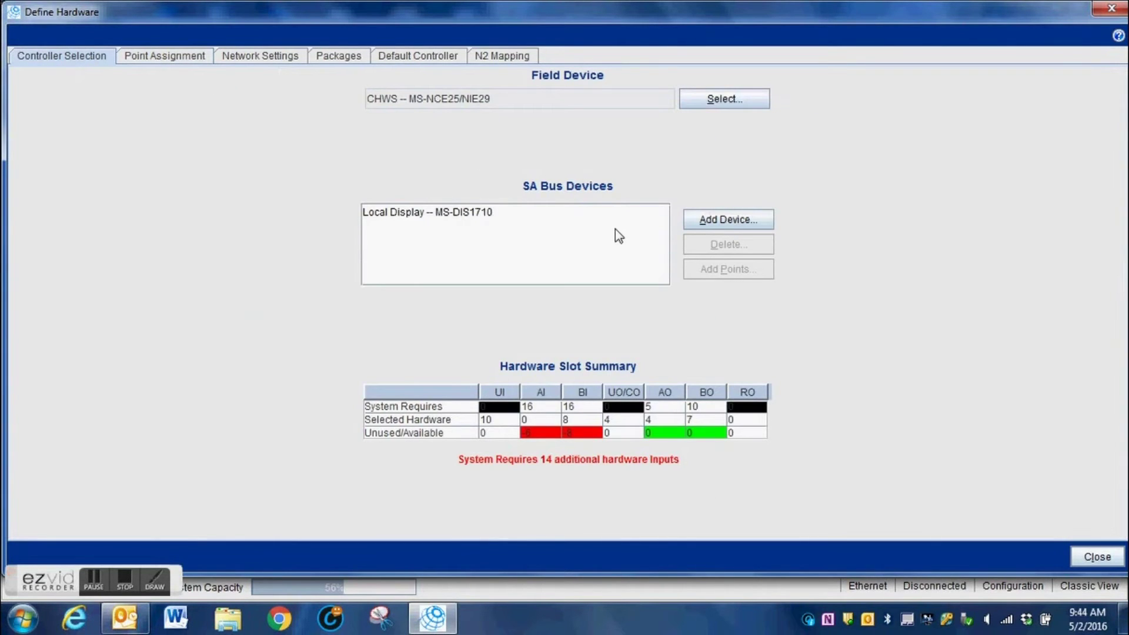
left_click(728, 221)
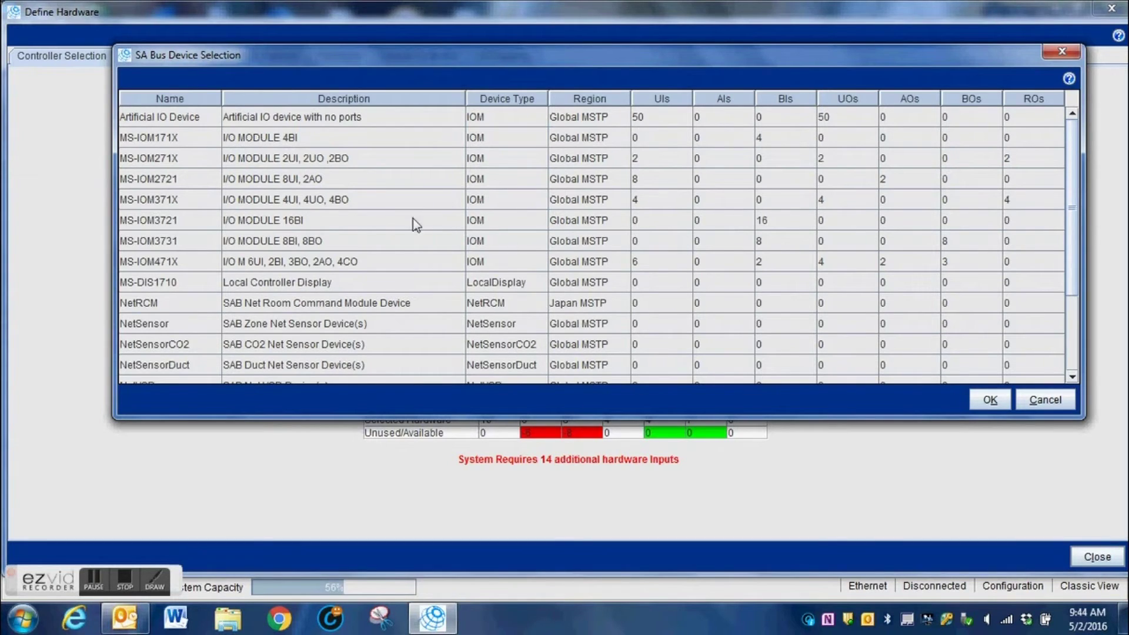
Add two MS-IOM3721 16-BI modules to the SA bus, one at a time
left_click(289, 227)
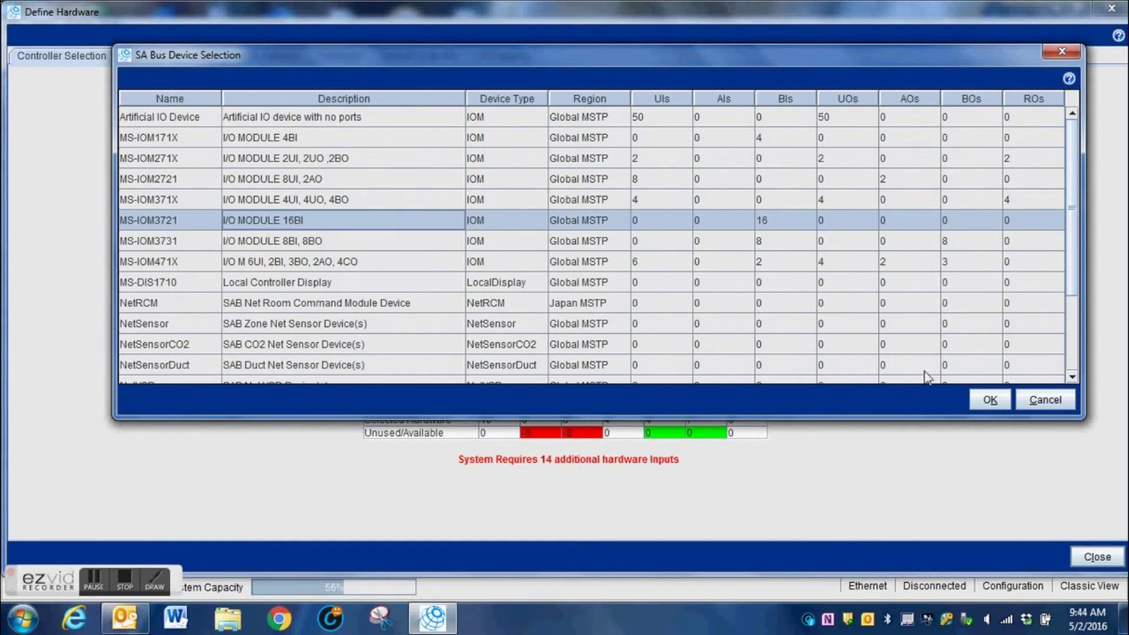
left_click(989, 401)
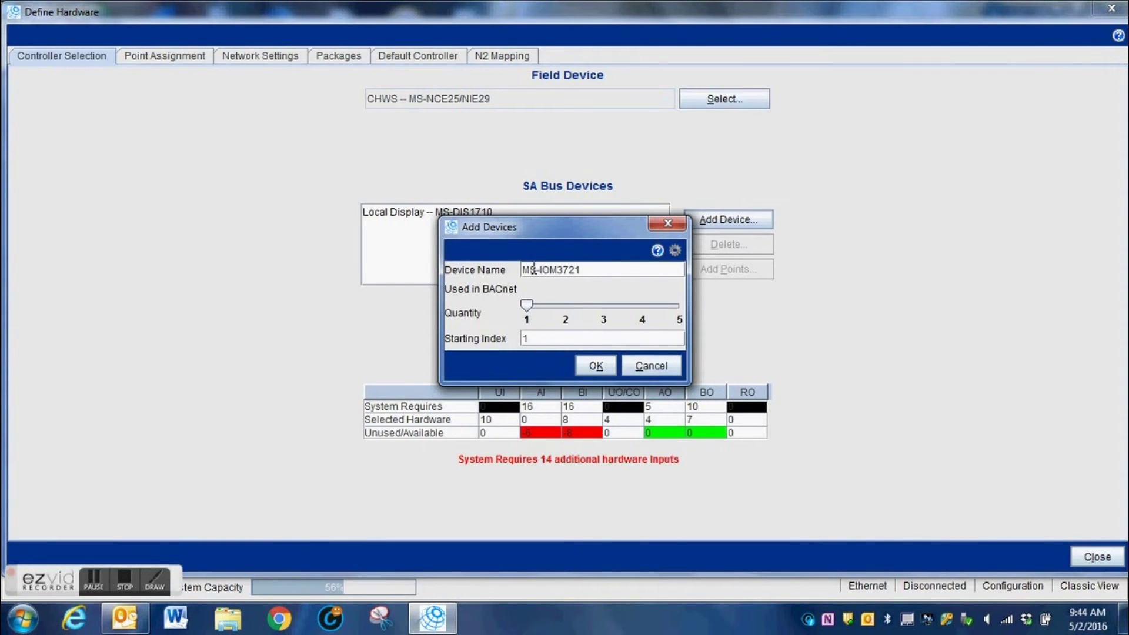
left_click(588, 363)
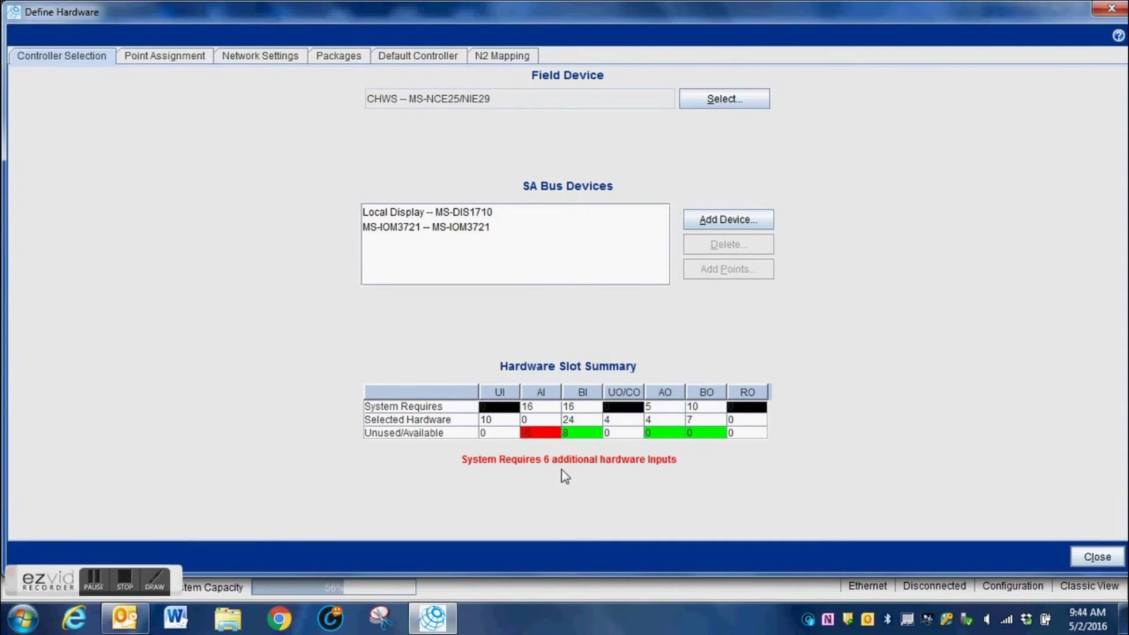
left_click(727, 224)
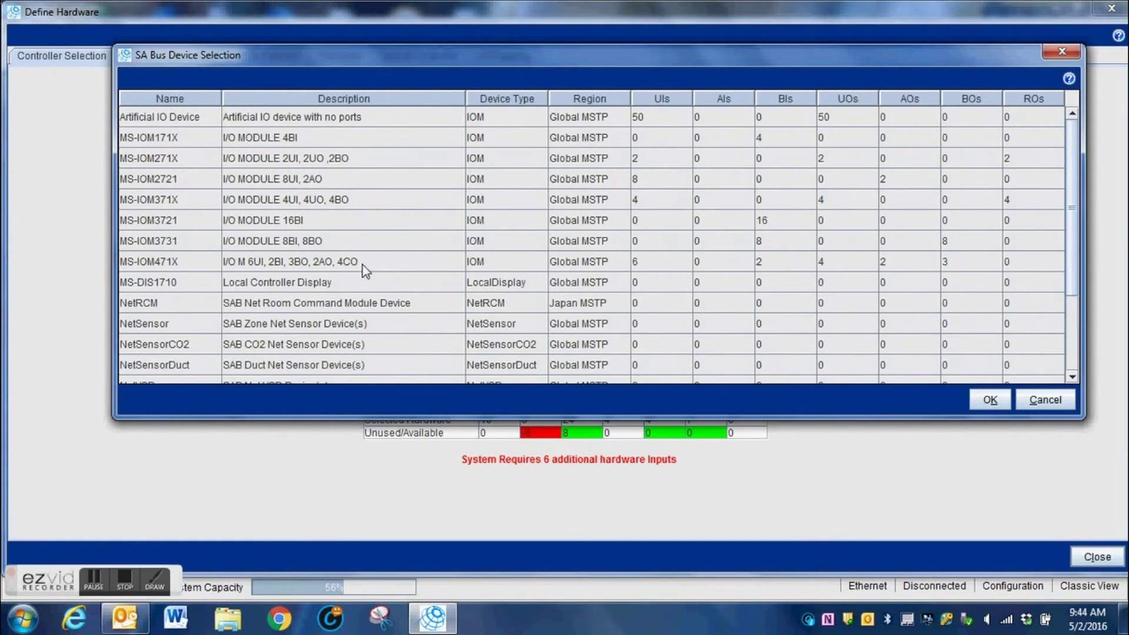
left_click(313, 246)
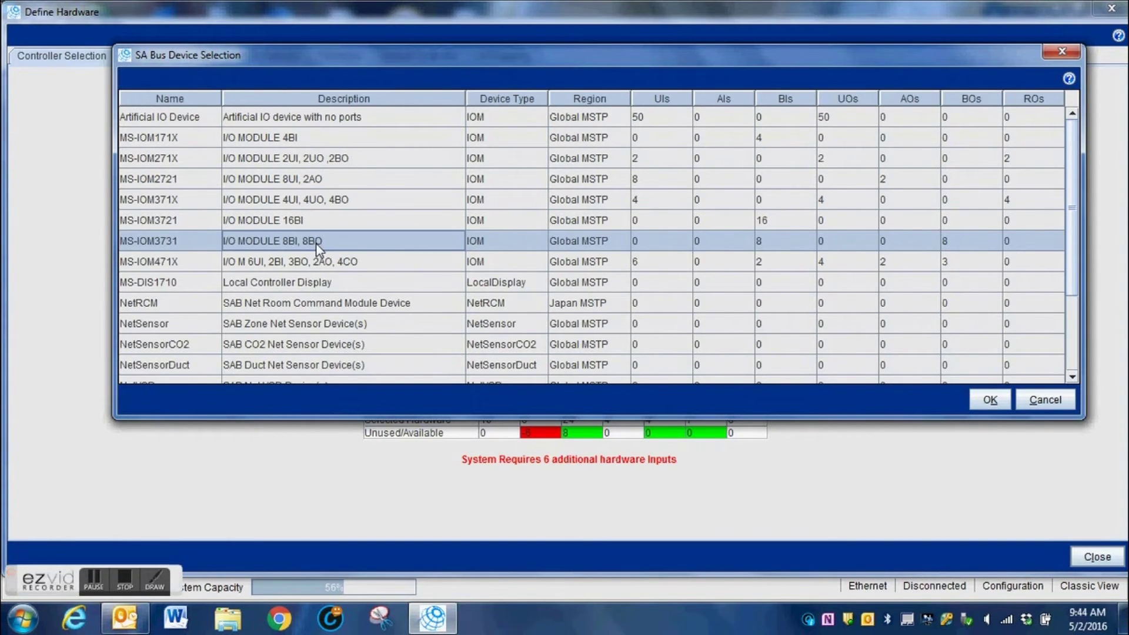
left_click(305, 218)
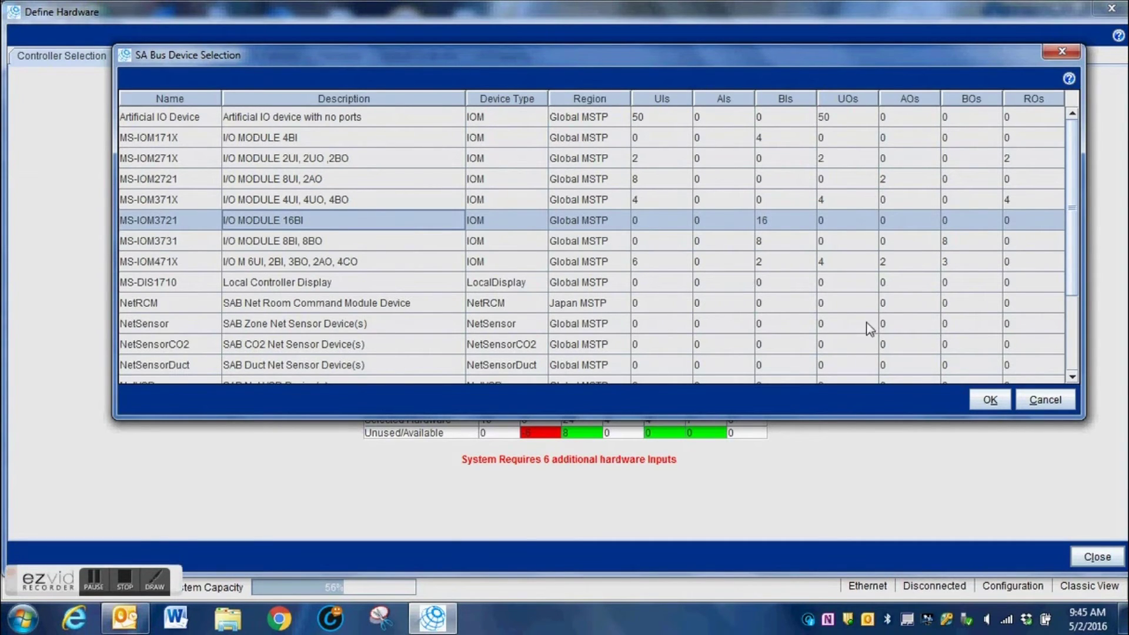
left_click(990, 400)
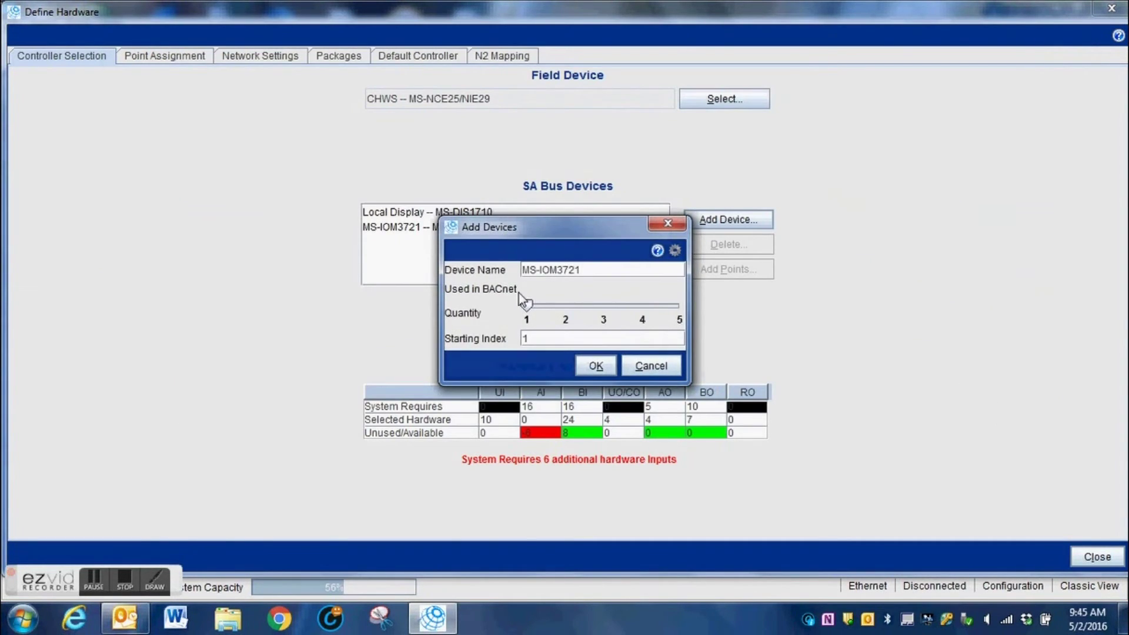
left_click(595, 367)
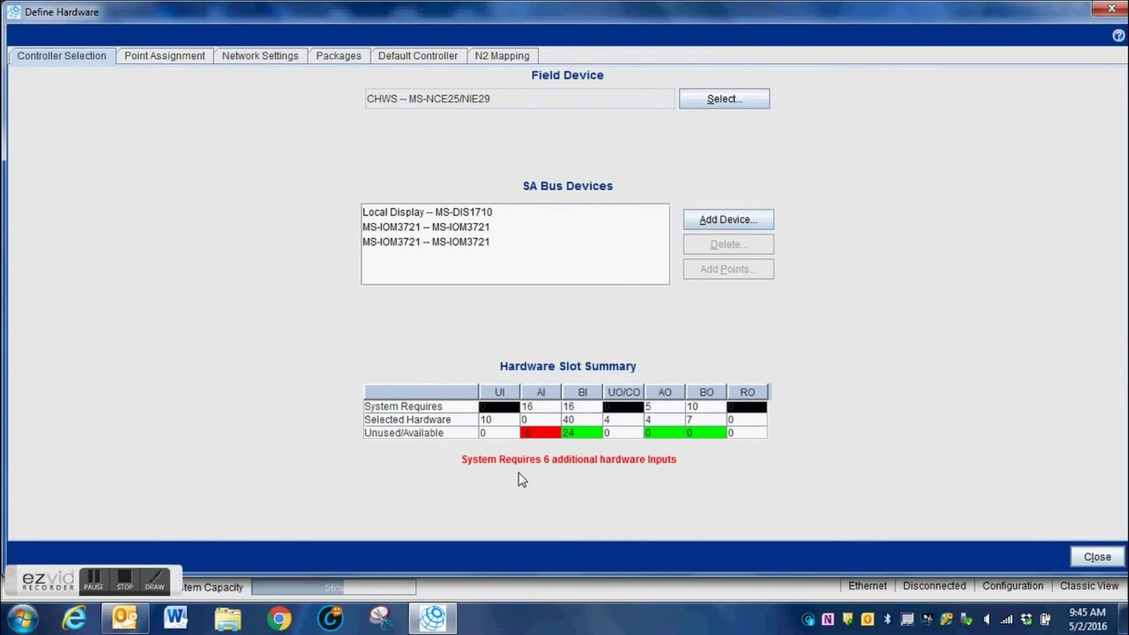
Delete both MS-IOM3721 modules, leaving only the Local Display on the SA bus
left_click(478, 227)
left_click(732, 243)
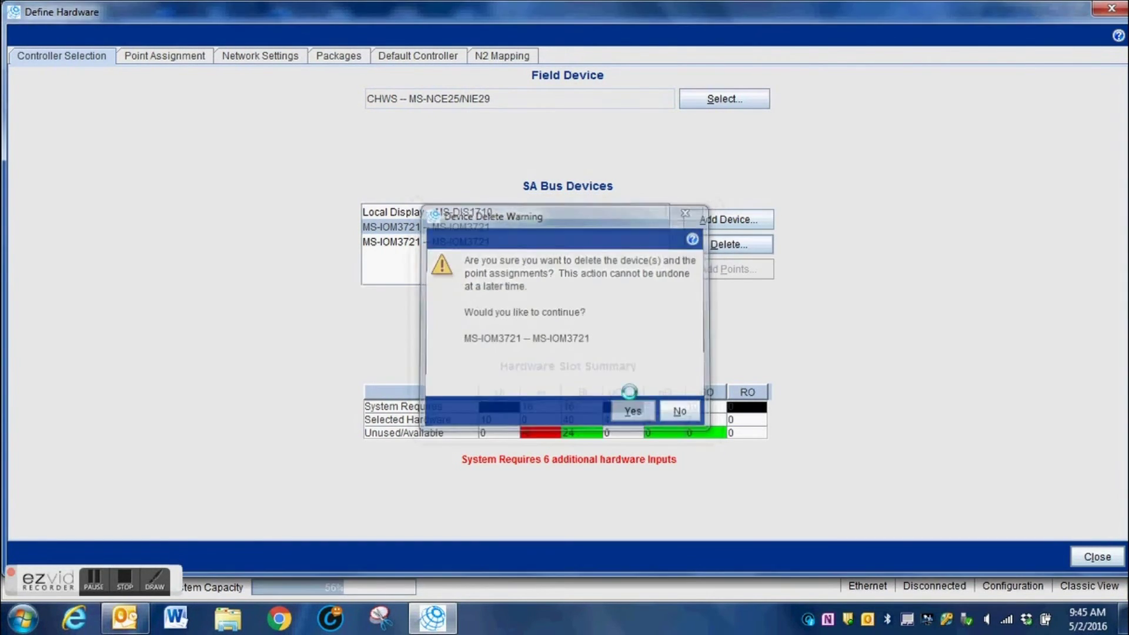
left_click(486, 227)
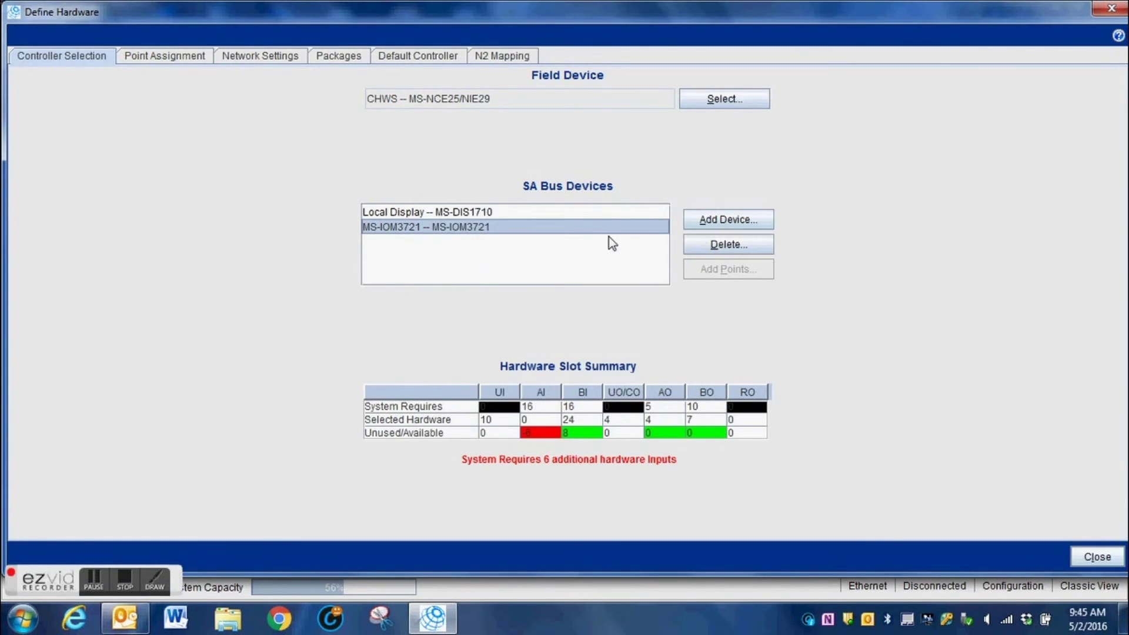
left_click(712, 249)
left_click(635, 410)
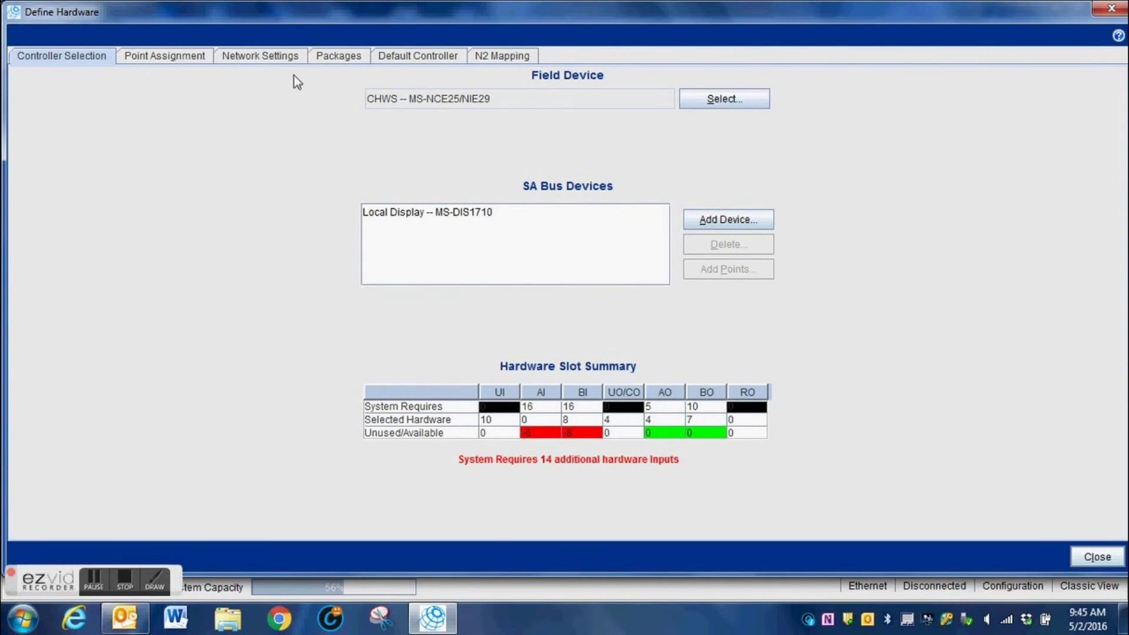
left_click(746, 222)
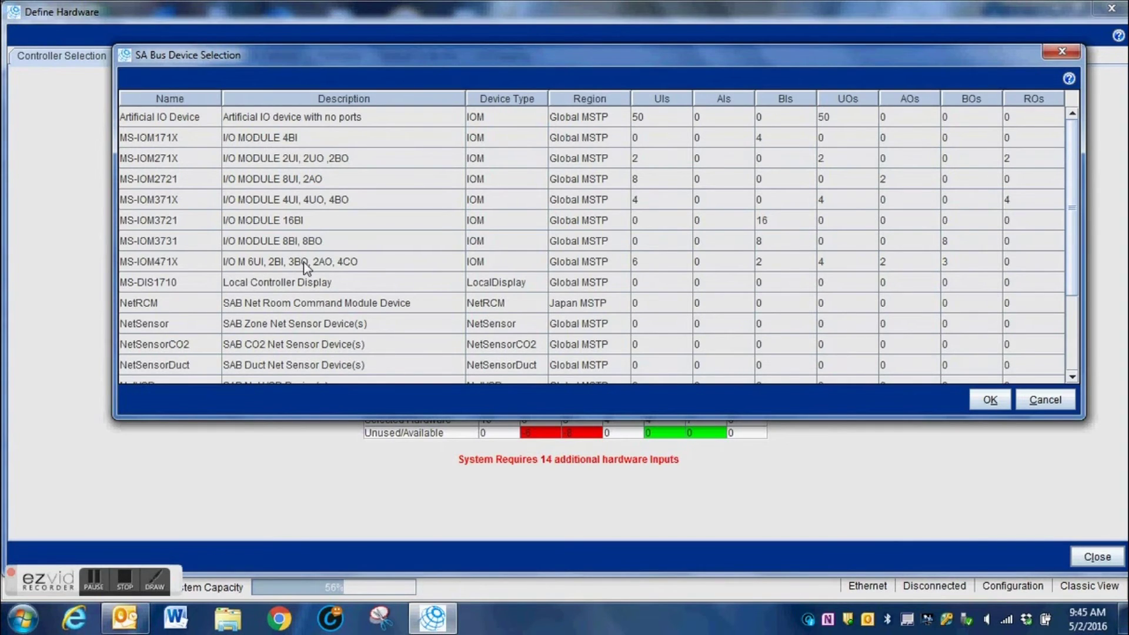
Add two MS-IOM471X modules to the SA bus and confirm no points remain unassigned
left_click(304, 267)
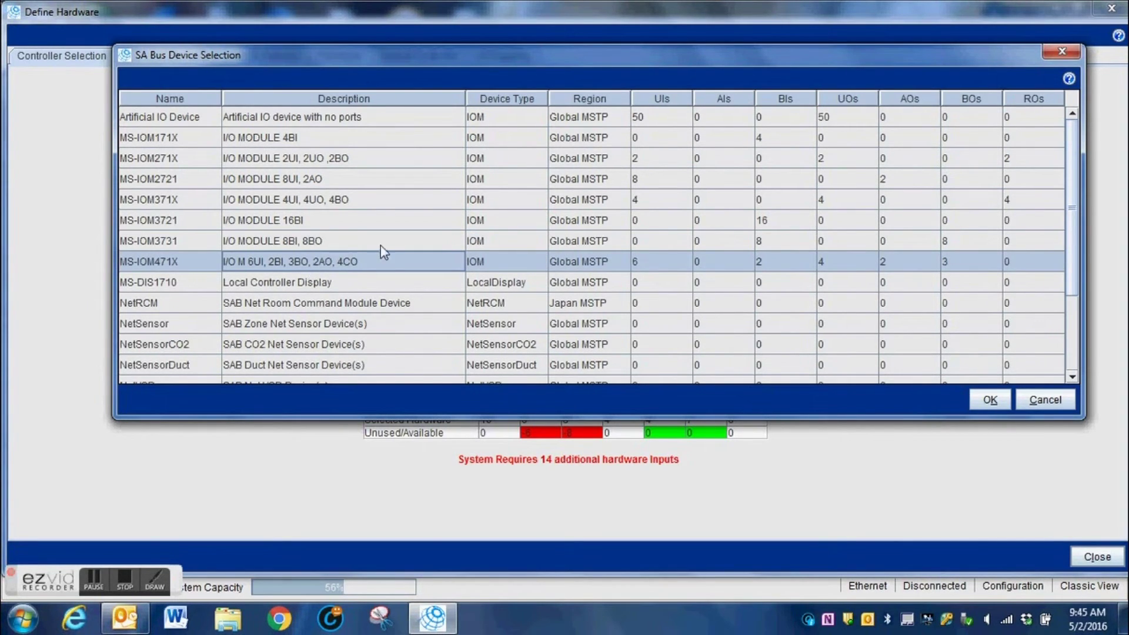
left_click(993, 401)
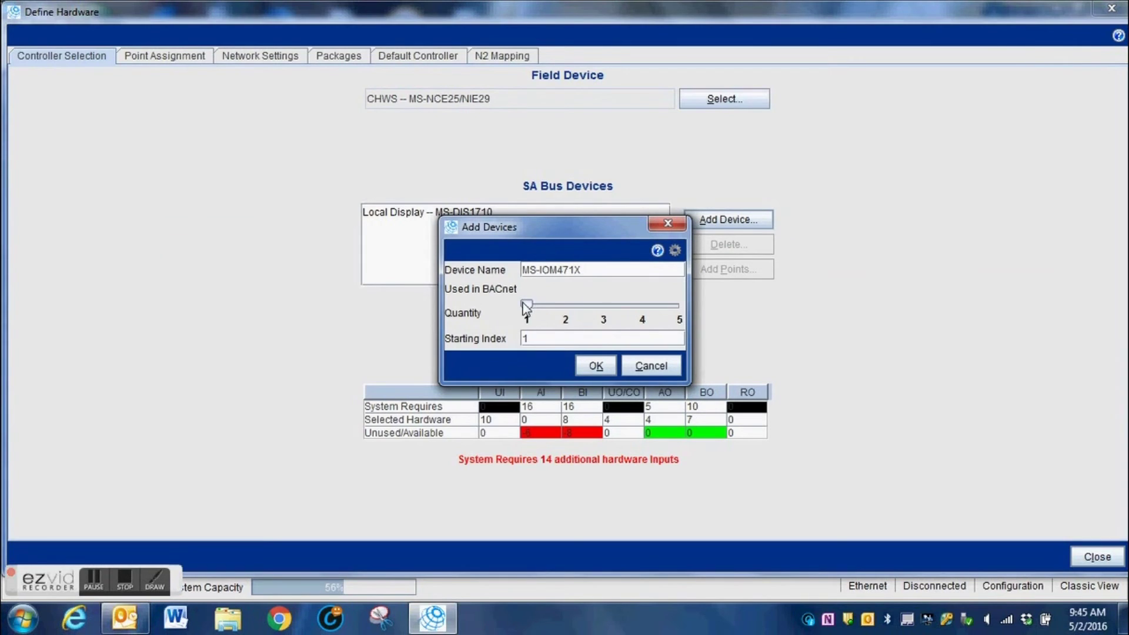
left_click_drag(527, 305, 556, 305)
left_click(595, 367)
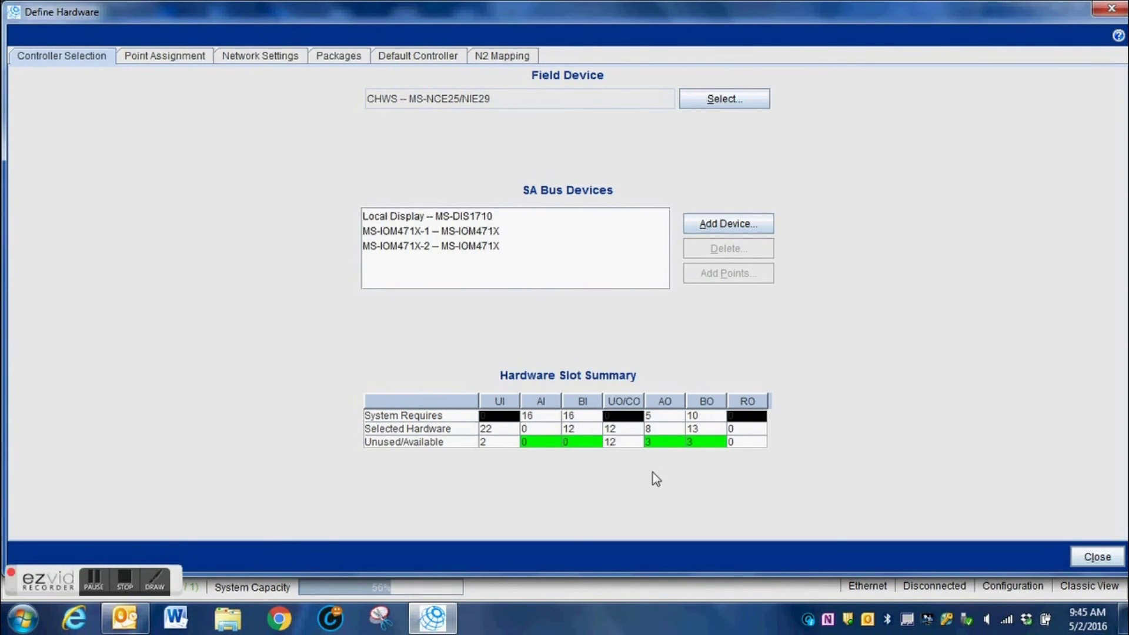
left_click(164, 55)
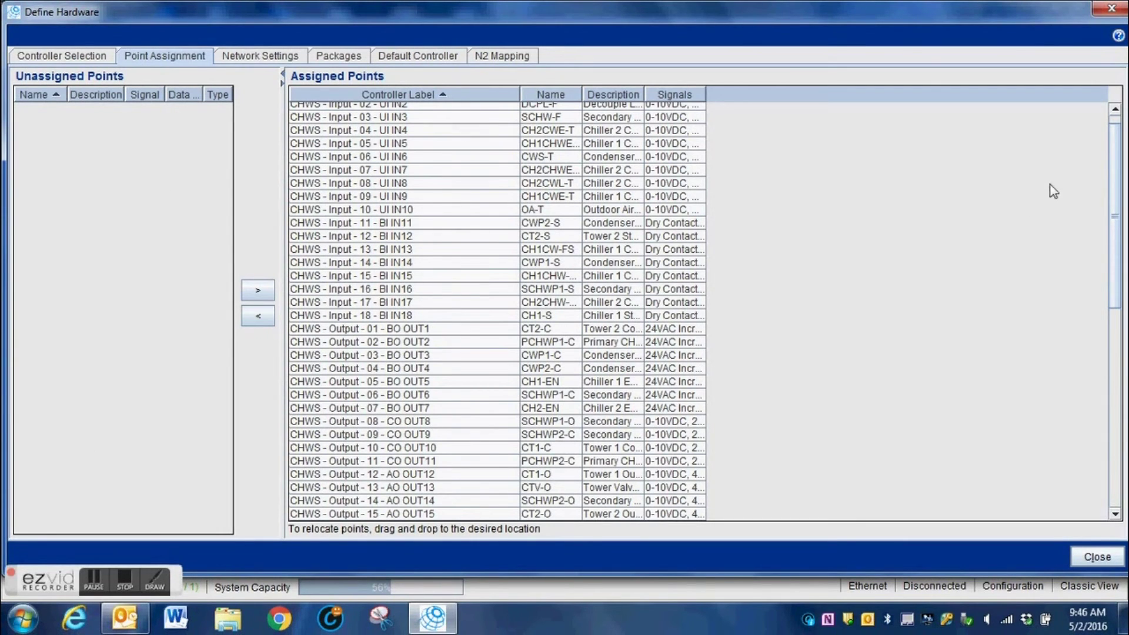
Review the assigned points, then confirm MS-IOM471X-1 and -2 sit at SA bus addresses 4 and 5
left_click_drag(1115, 216, 1115, 415)
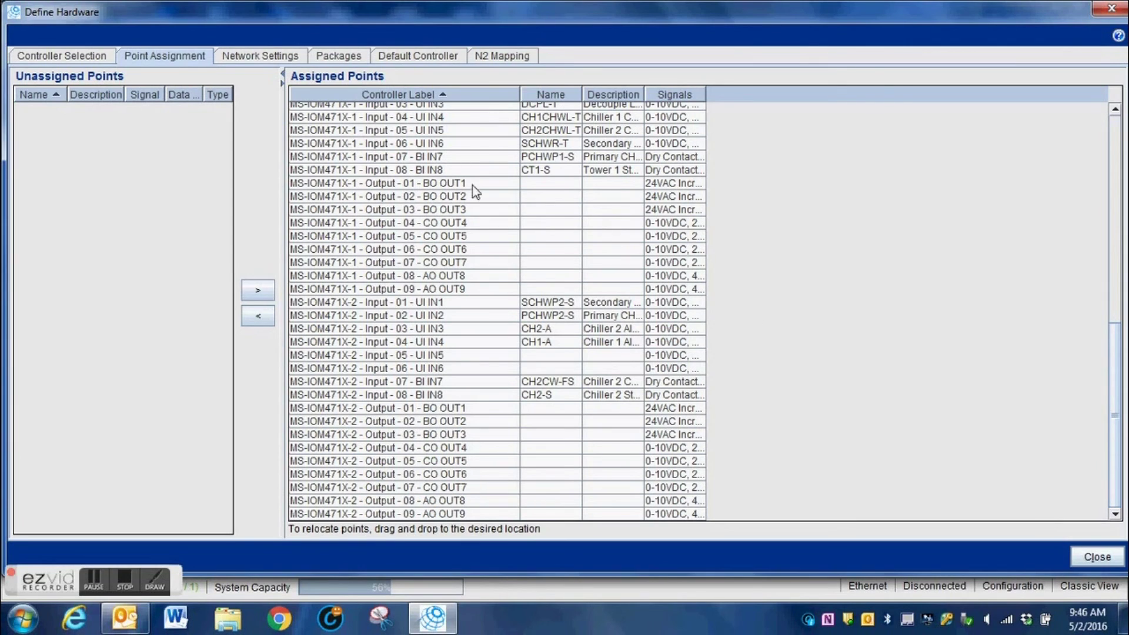
left_click(261, 59)
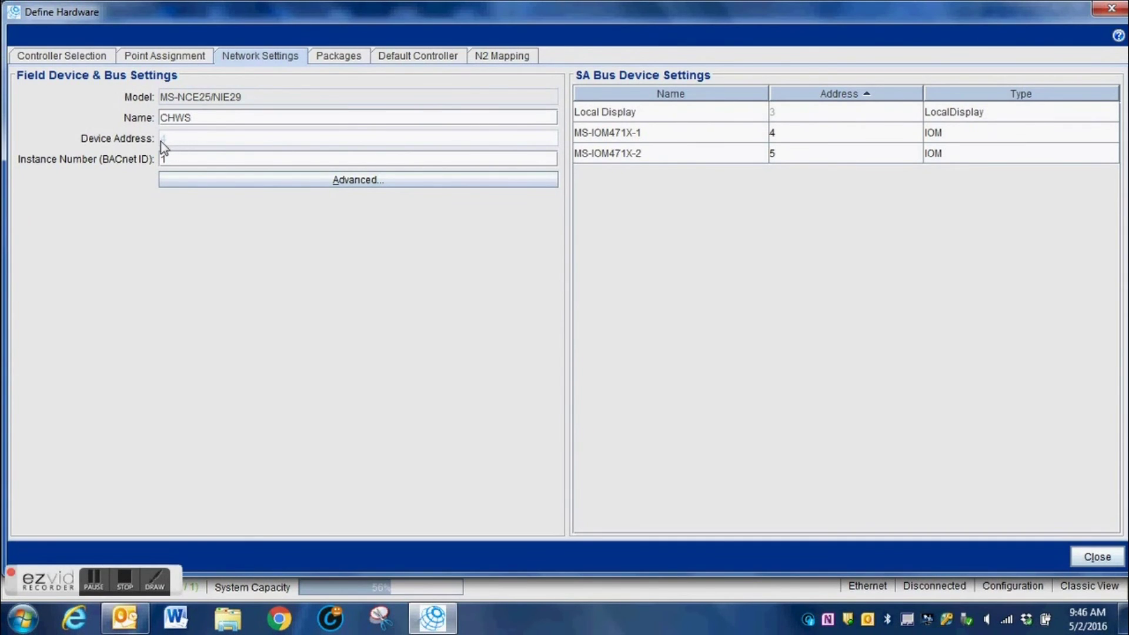
Check the installed packages and controller selection summary, then close Define Hardware
mouse_move(164, 142)
mouse_move(782, 133)
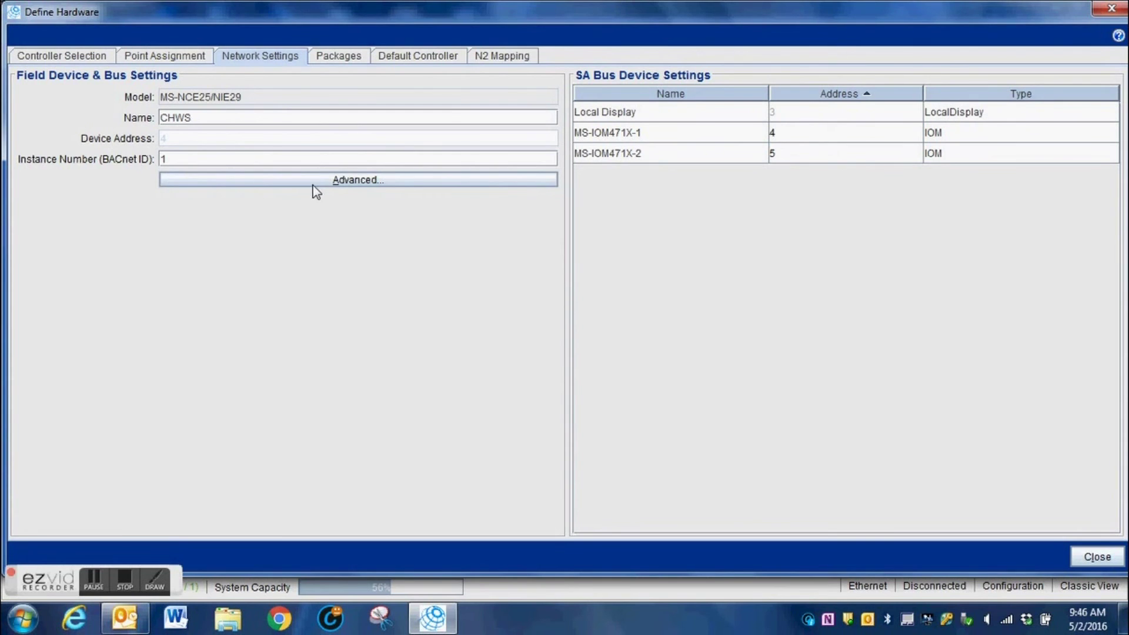
left_click(356, 63)
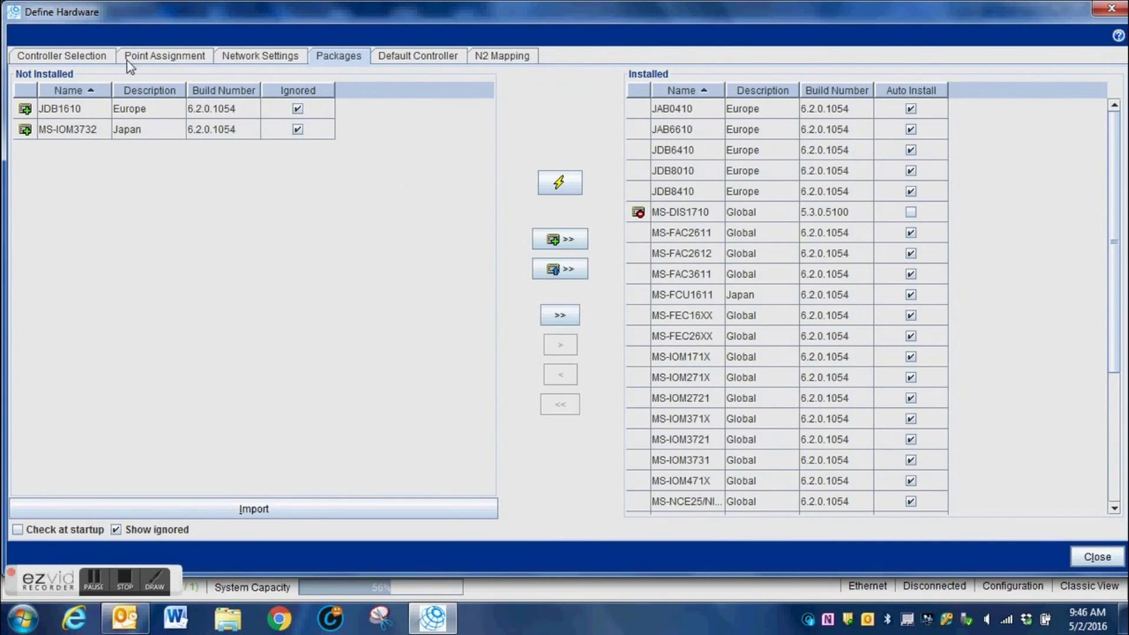
left_click(97, 58)
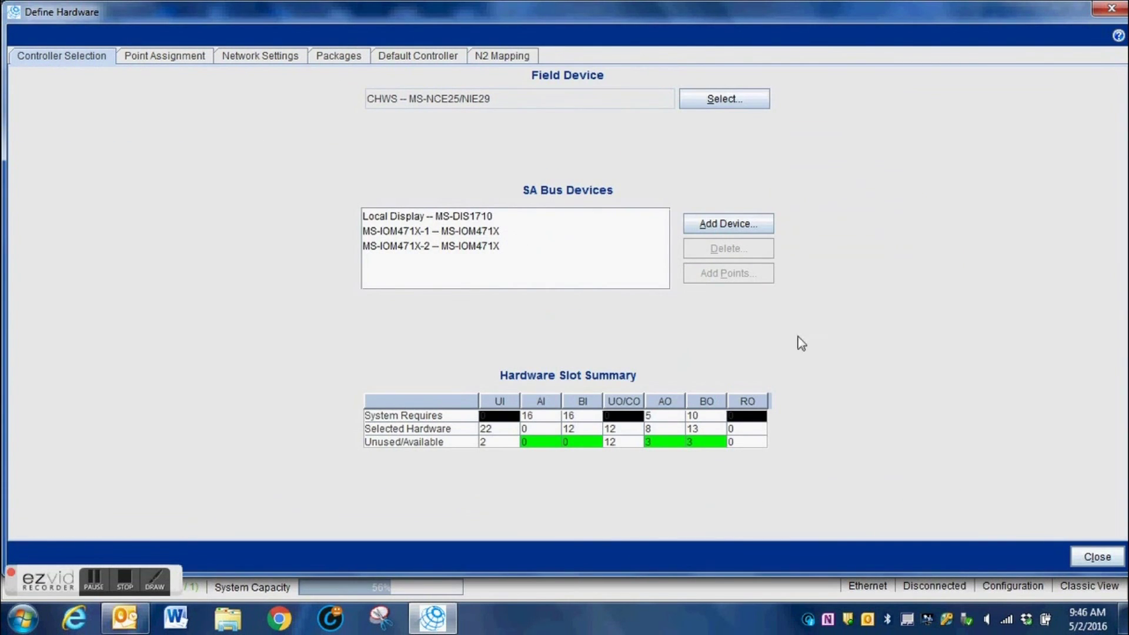
left_click(1095, 556)
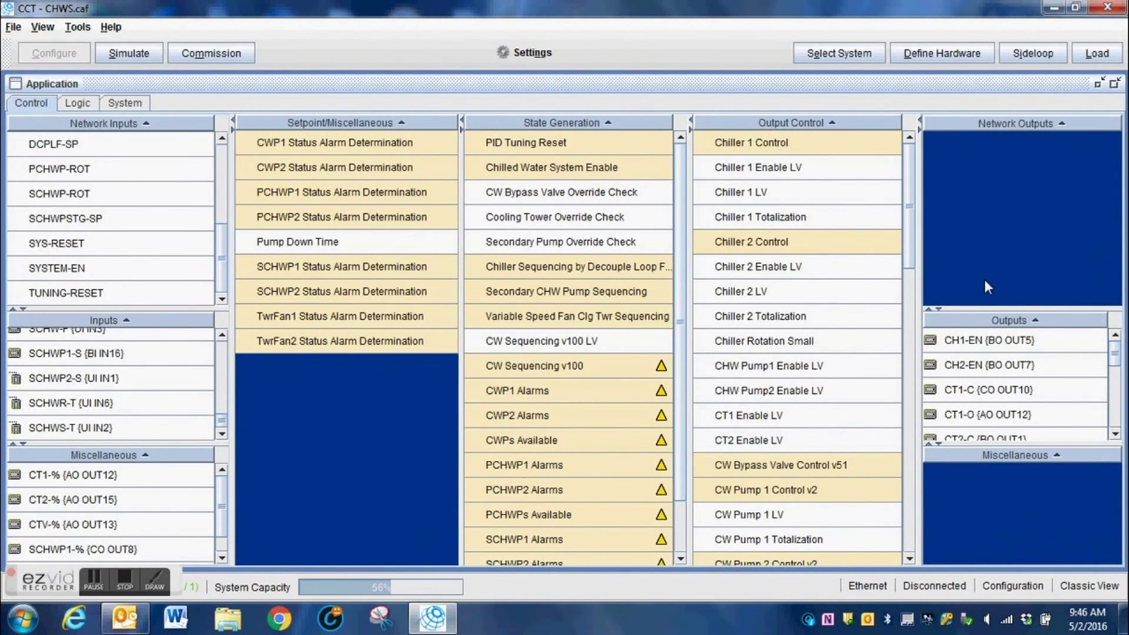
left_click(12, 27)
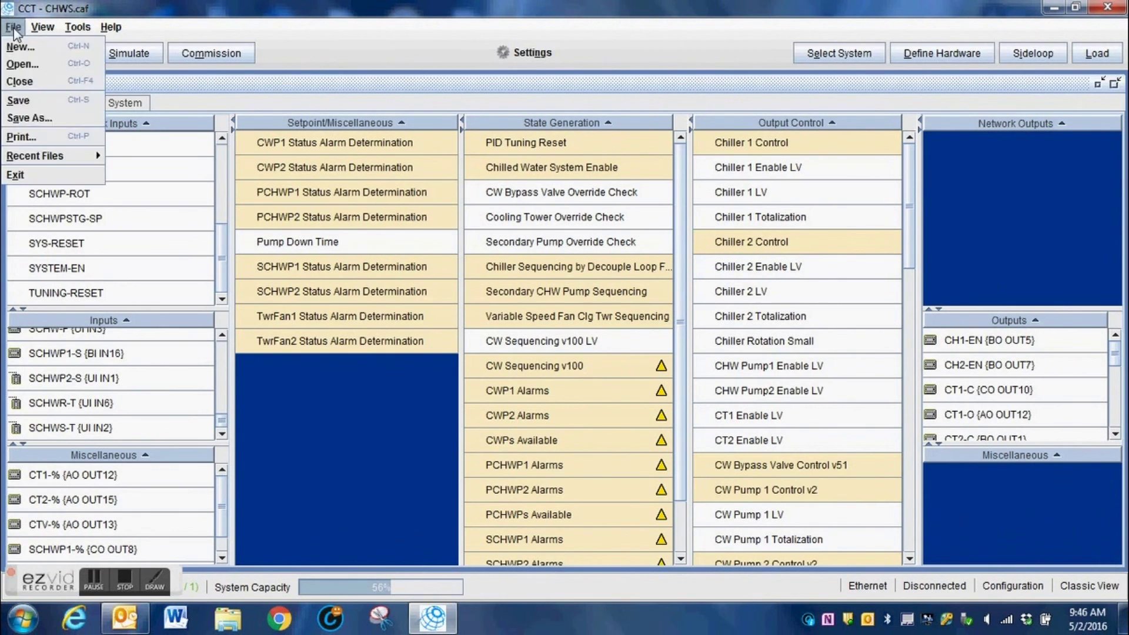
left_click(28, 116)
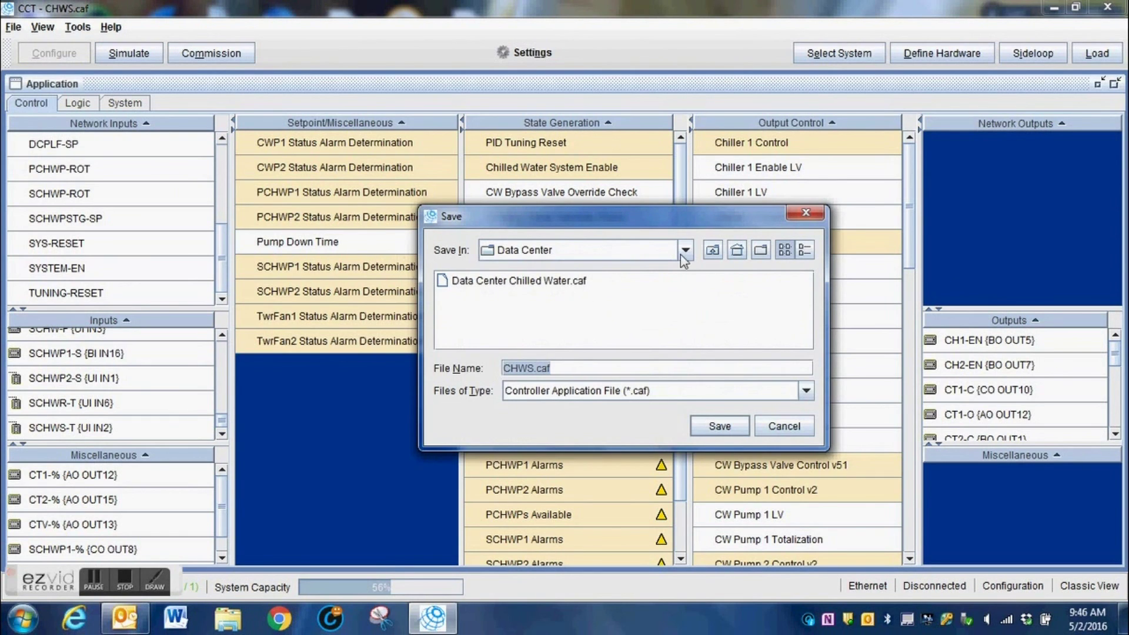
left_click(786, 427)
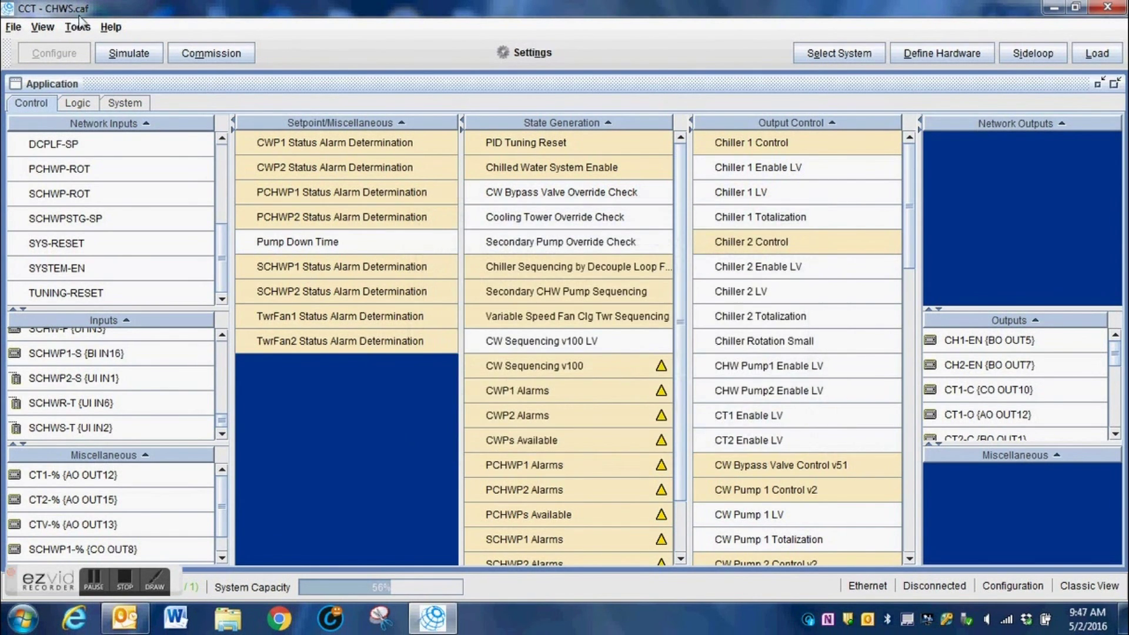